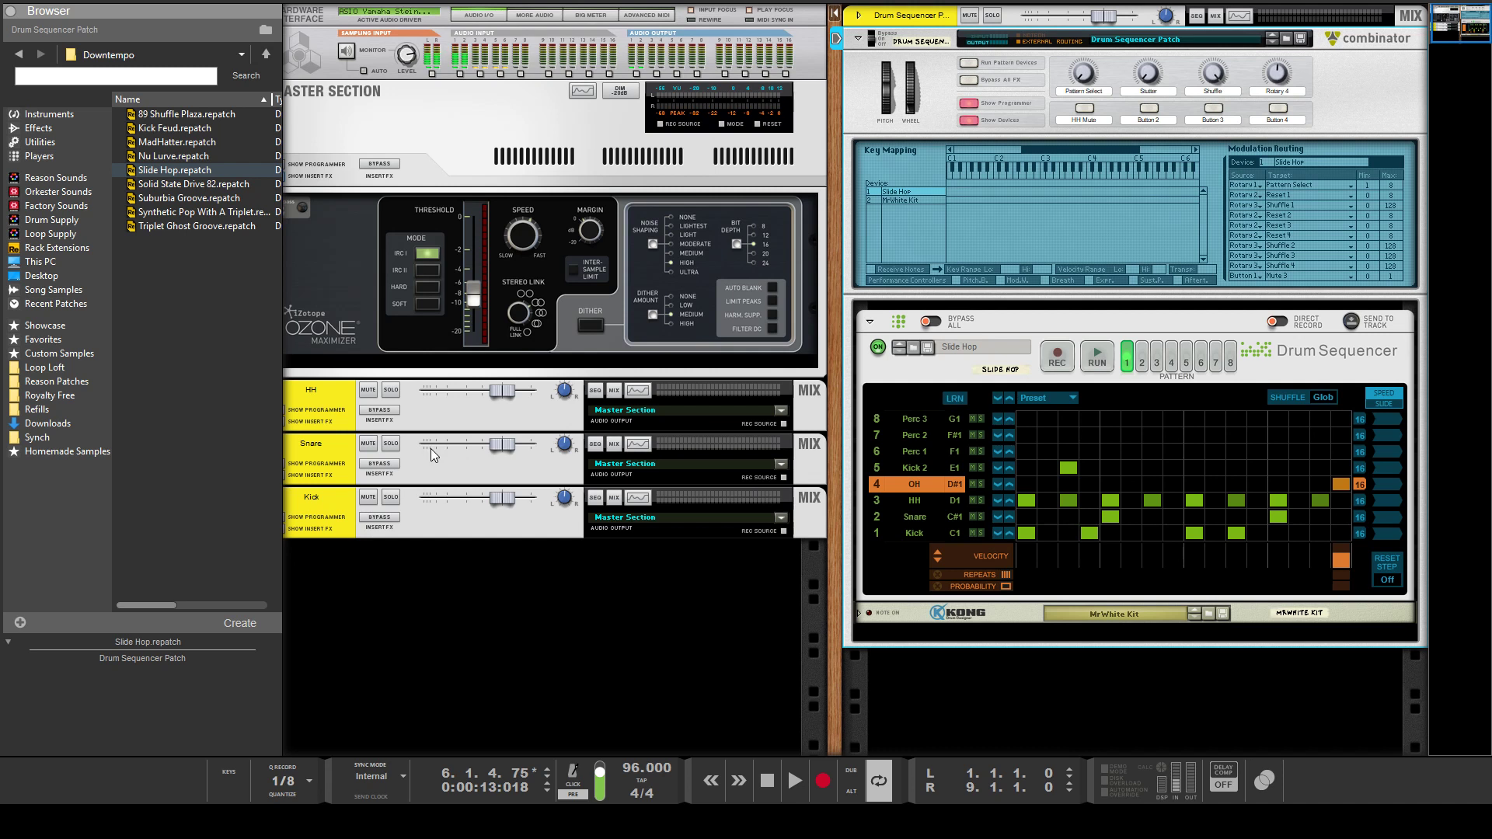
- Try sweeping the Combinator's Shuffle knob down and up and changing the Drum Sequencer's shuffle setting
{"action": "left_click", "coordinate": [431, 449]}
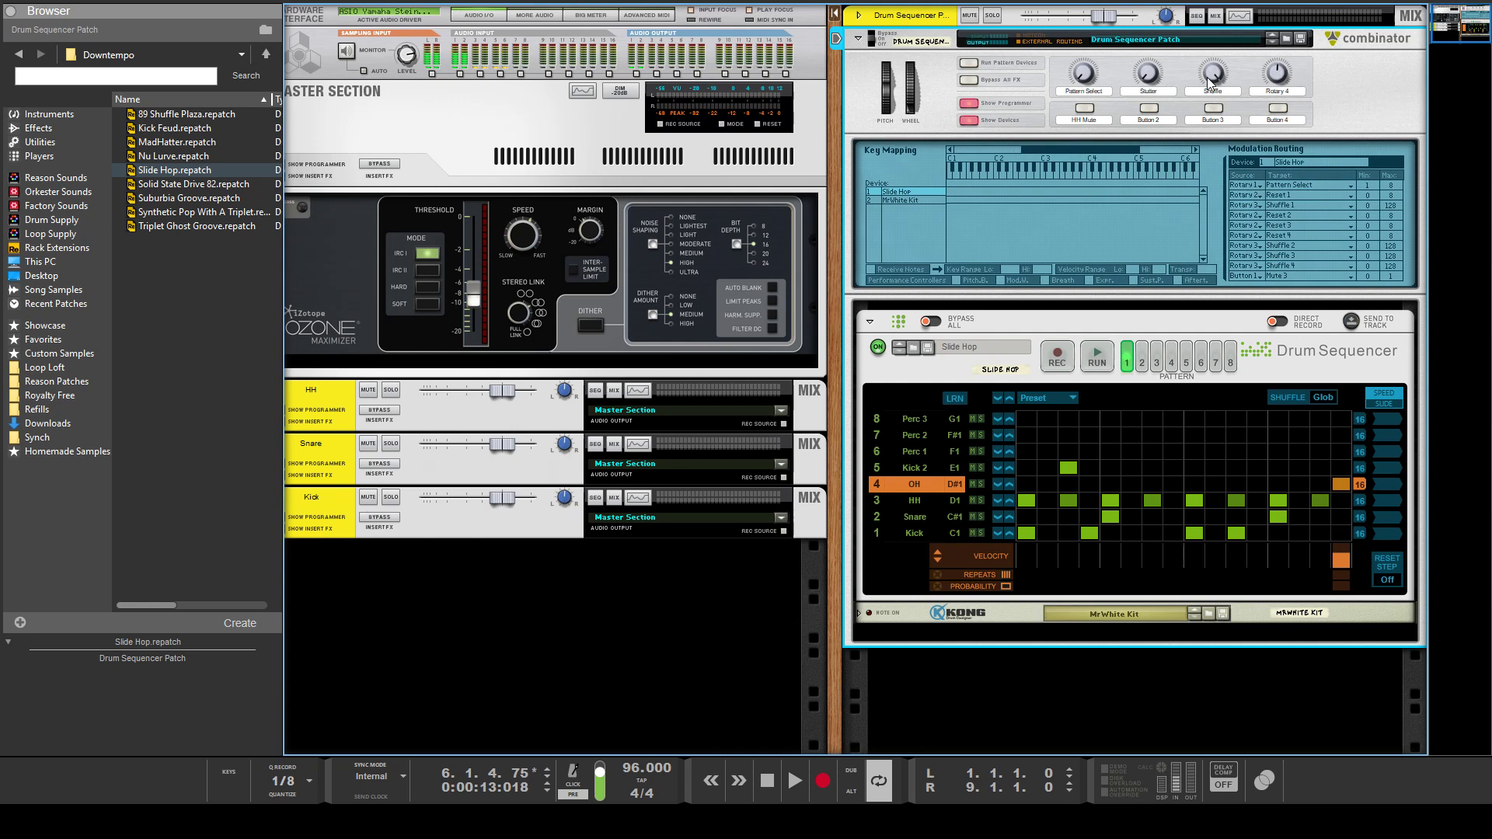
{"action": "left_click_drag", "start_coordinate": [1210, 80], "coordinate": [1210, 101]}
{"action": "left_click_drag", "start_coordinate": [1213, 73], "coordinate": [1213, 39]}
{"action": "left_click_drag", "start_coordinate": [1324, 396], "coordinate": [1328, 413]}
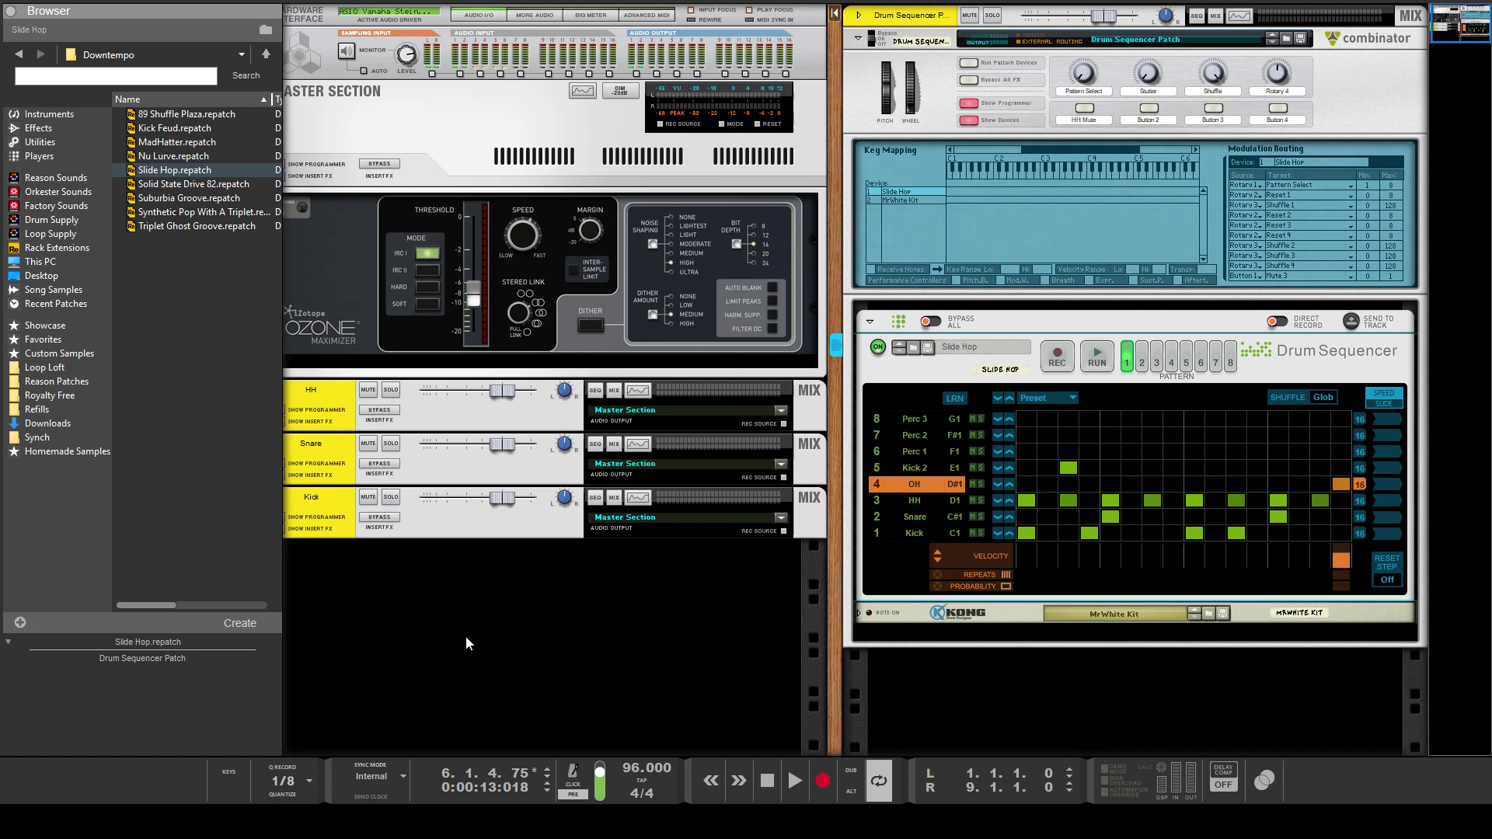
- Run the Slide Hop drum pattern, turn its shuffle Off with the Combinator's Shuffle knob, and stop the pattern
{"action": "left_click", "coordinate": [1099, 358]}
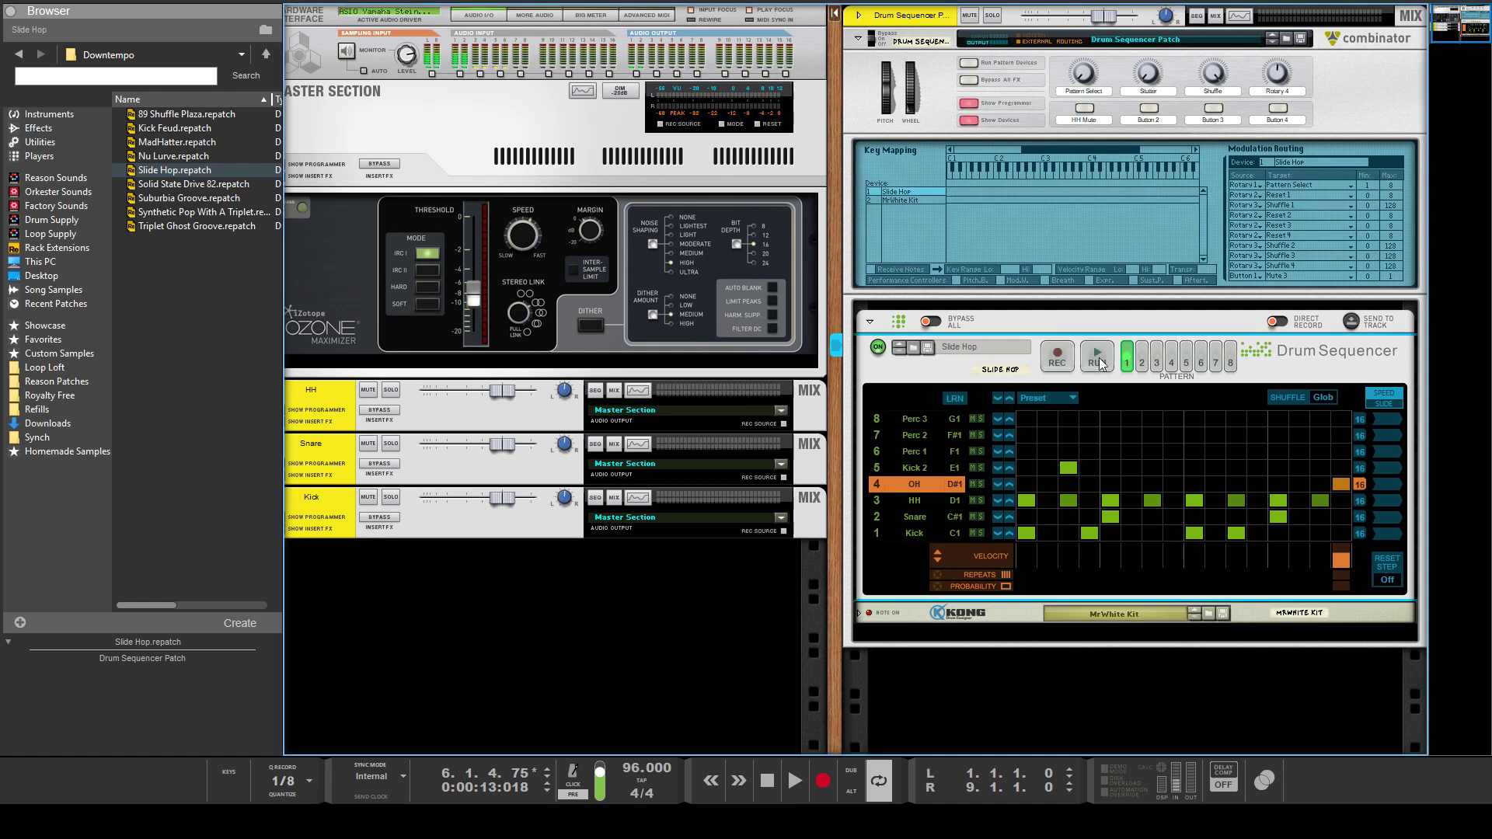
{"action": "left_click", "coordinate": [1100, 364]}
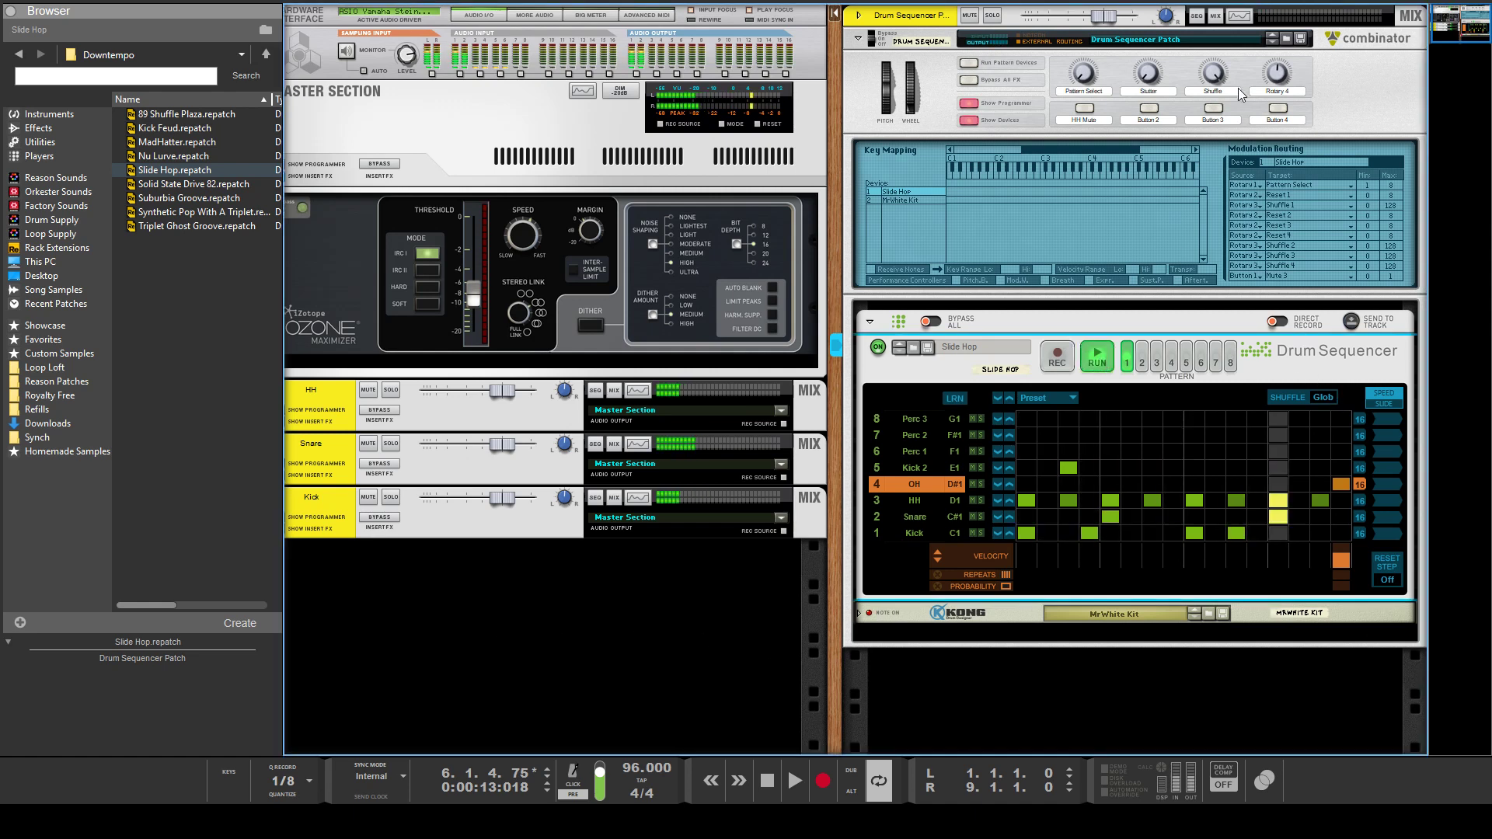
{"action": "left_click_drag", "start_coordinate": [1214, 76], "coordinate": [1242, 640]}
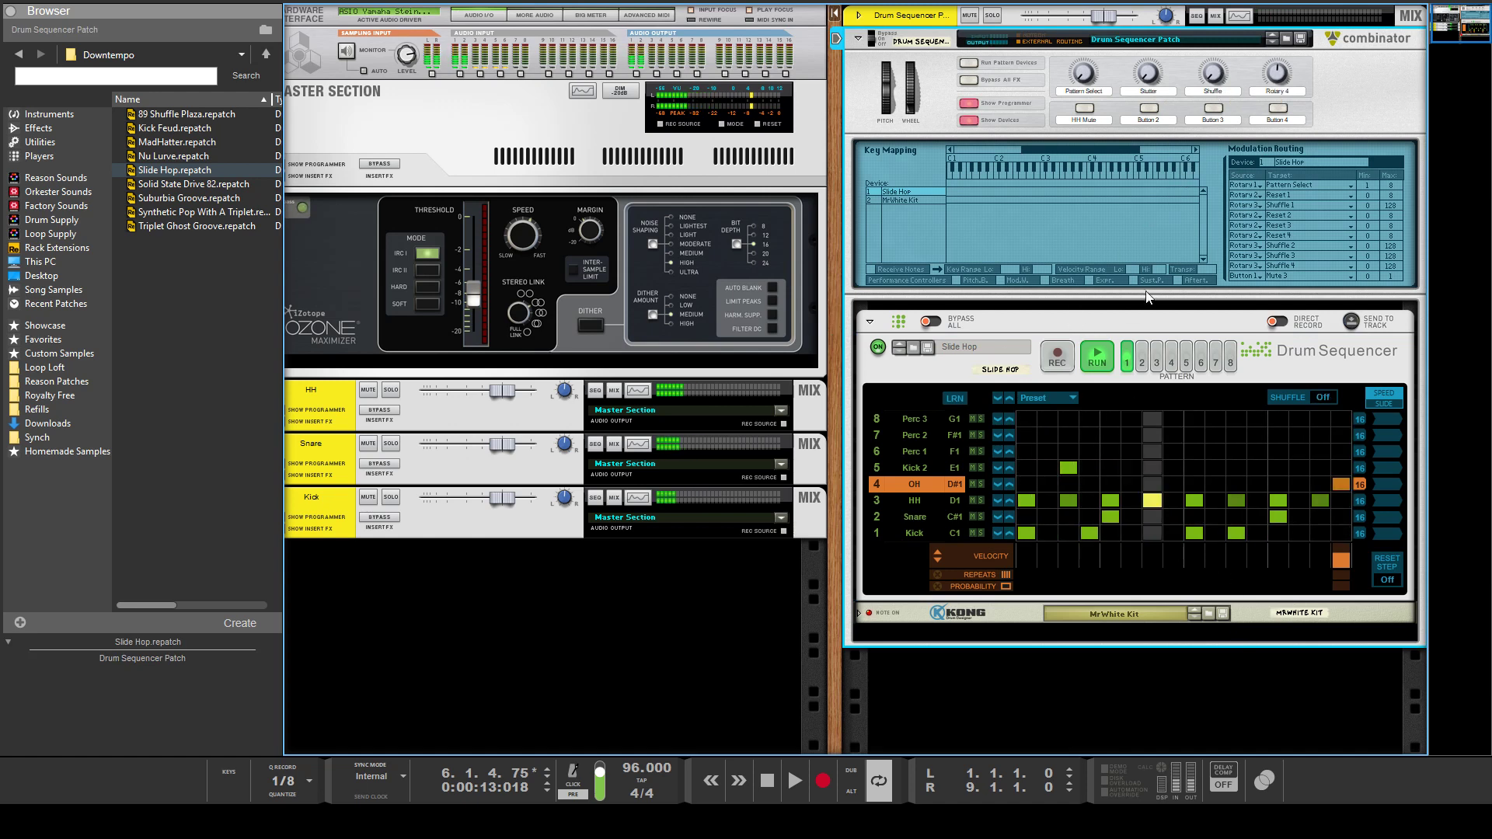
{"action": "left_click", "coordinate": [1097, 361]}
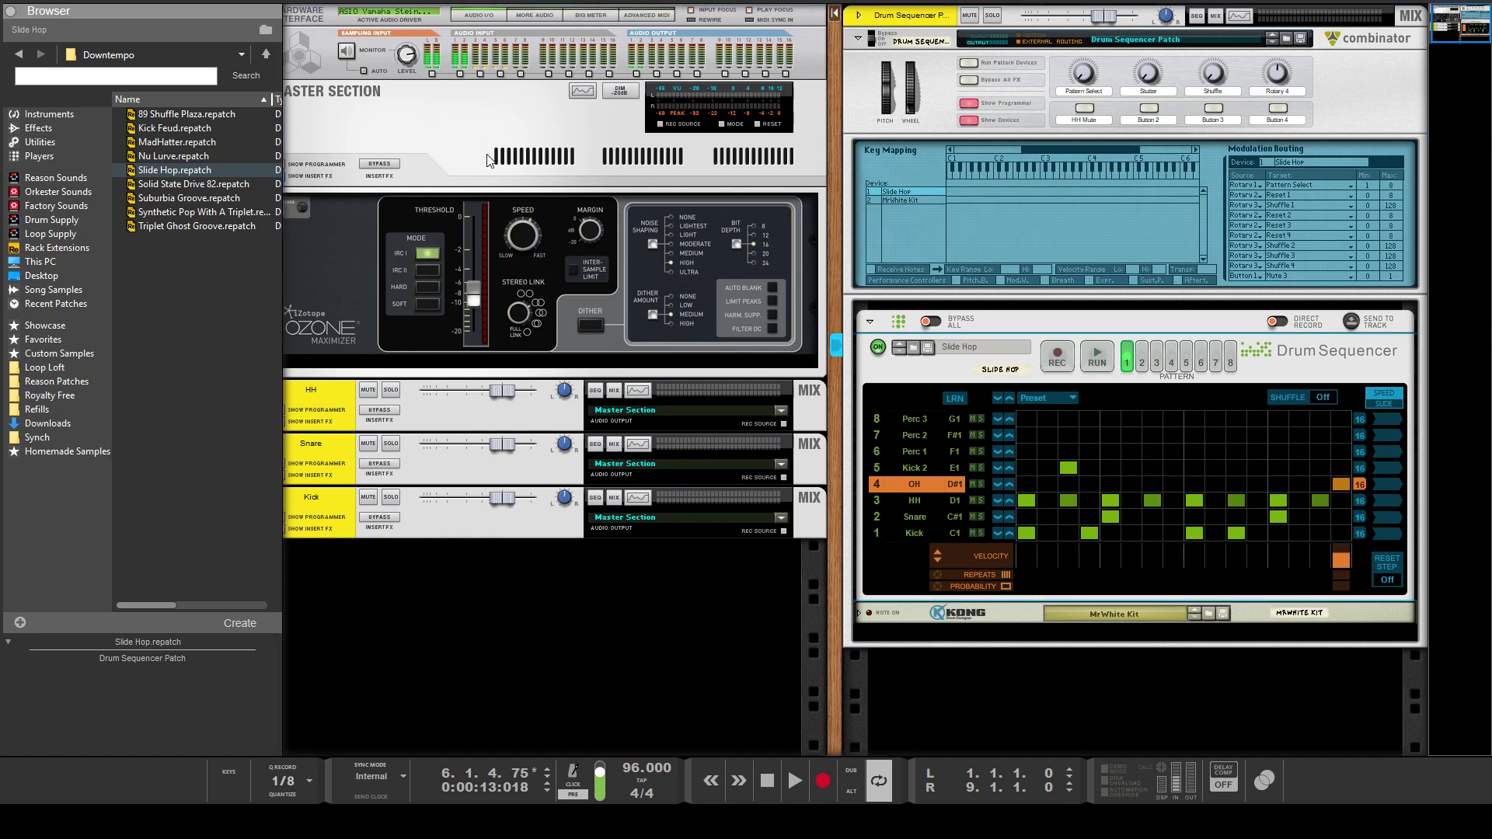
- Audition the Slide Hop drum pattern with shuffle off, using the Drum Sequencer's own run control
{"action": "scroll", "coordinate": [487, 160], "scroll_direction": "right", "scroll_amount": 1}
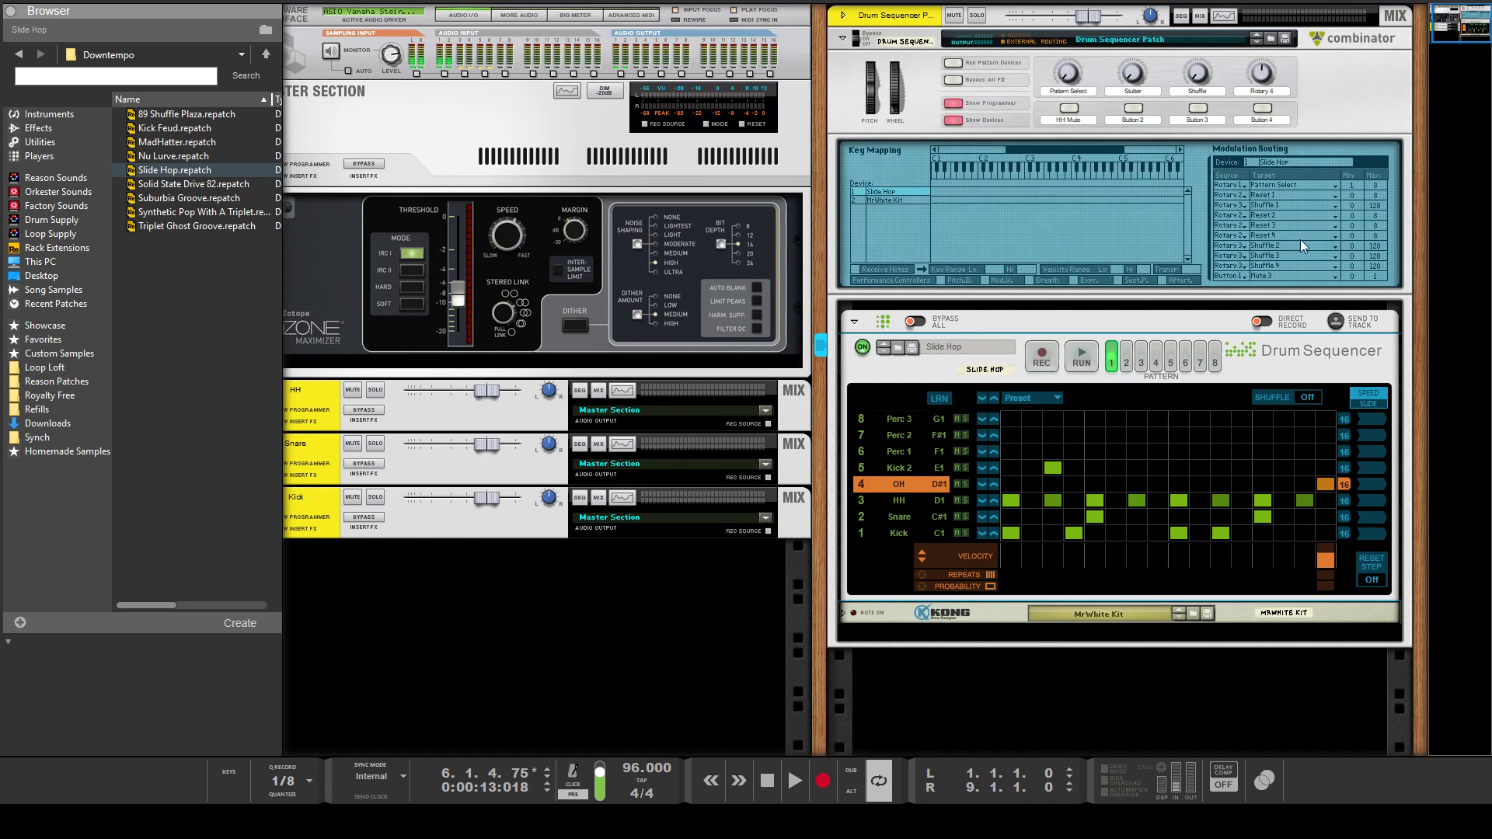
{"action": "left_click", "coordinate": [1209, 249]}
{"action": "left_click", "coordinate": [1082, 357]}
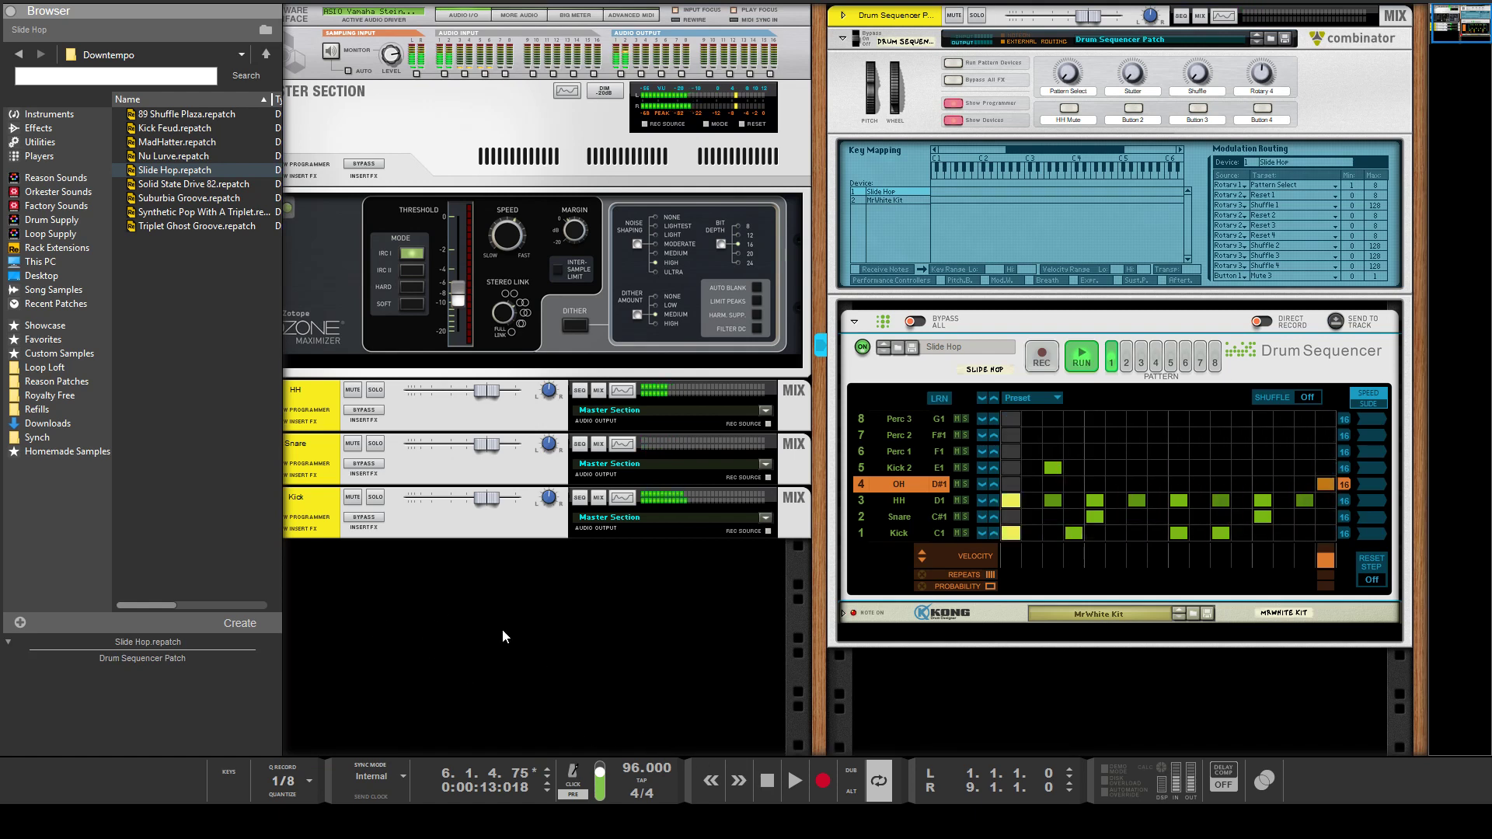
{"action": "left_click", "coordinate": [1324, 308]}
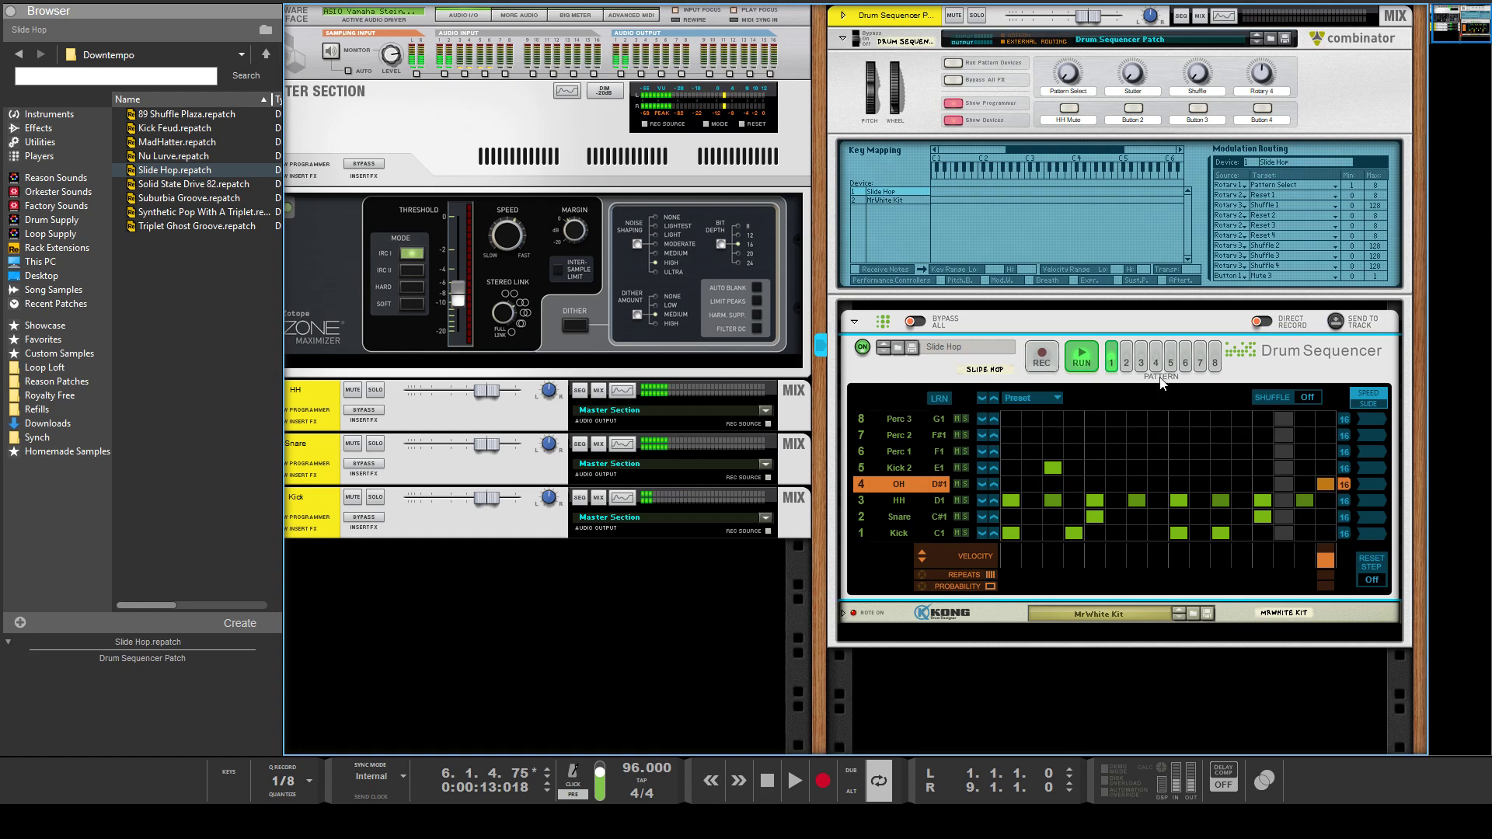
{"action": "left_click", "coordinate": [1085, 357]}
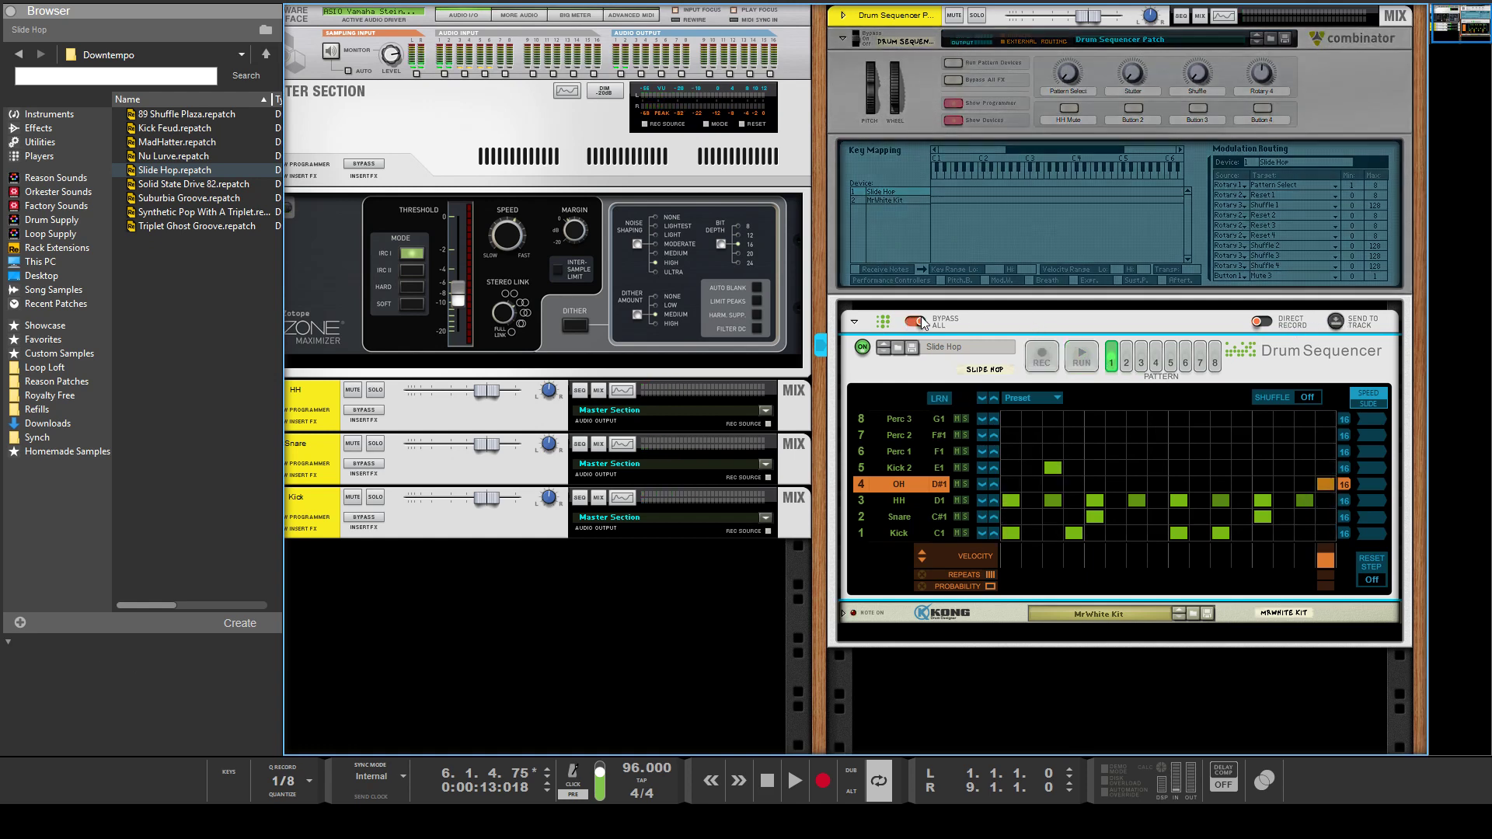
- Try playing the song from the main transport with the Combinator's players bypassed
{"action": "left_click", "coordinate": [911, 324]}
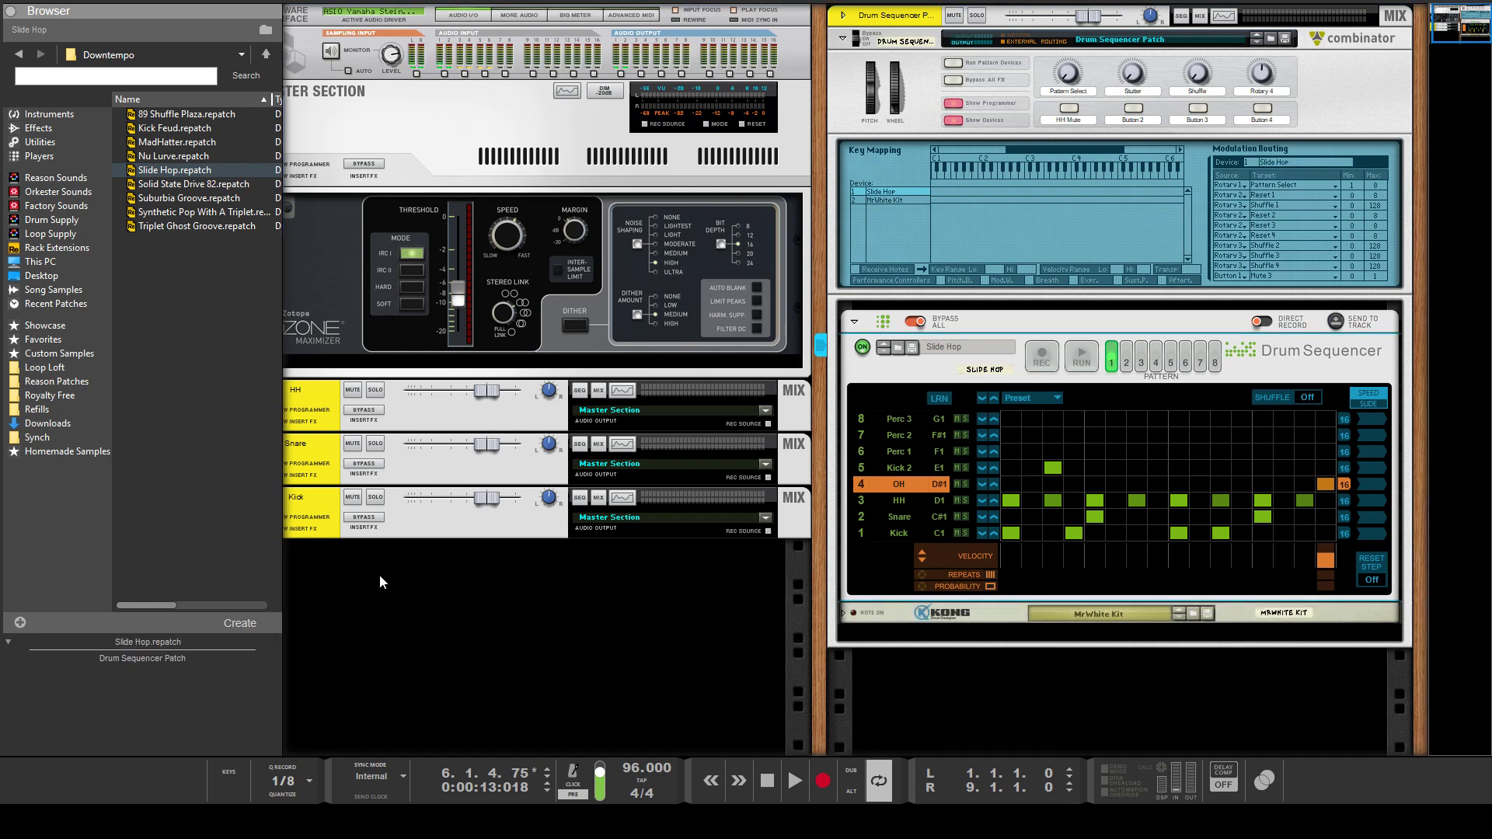
{"action": "key", "text": "space"}
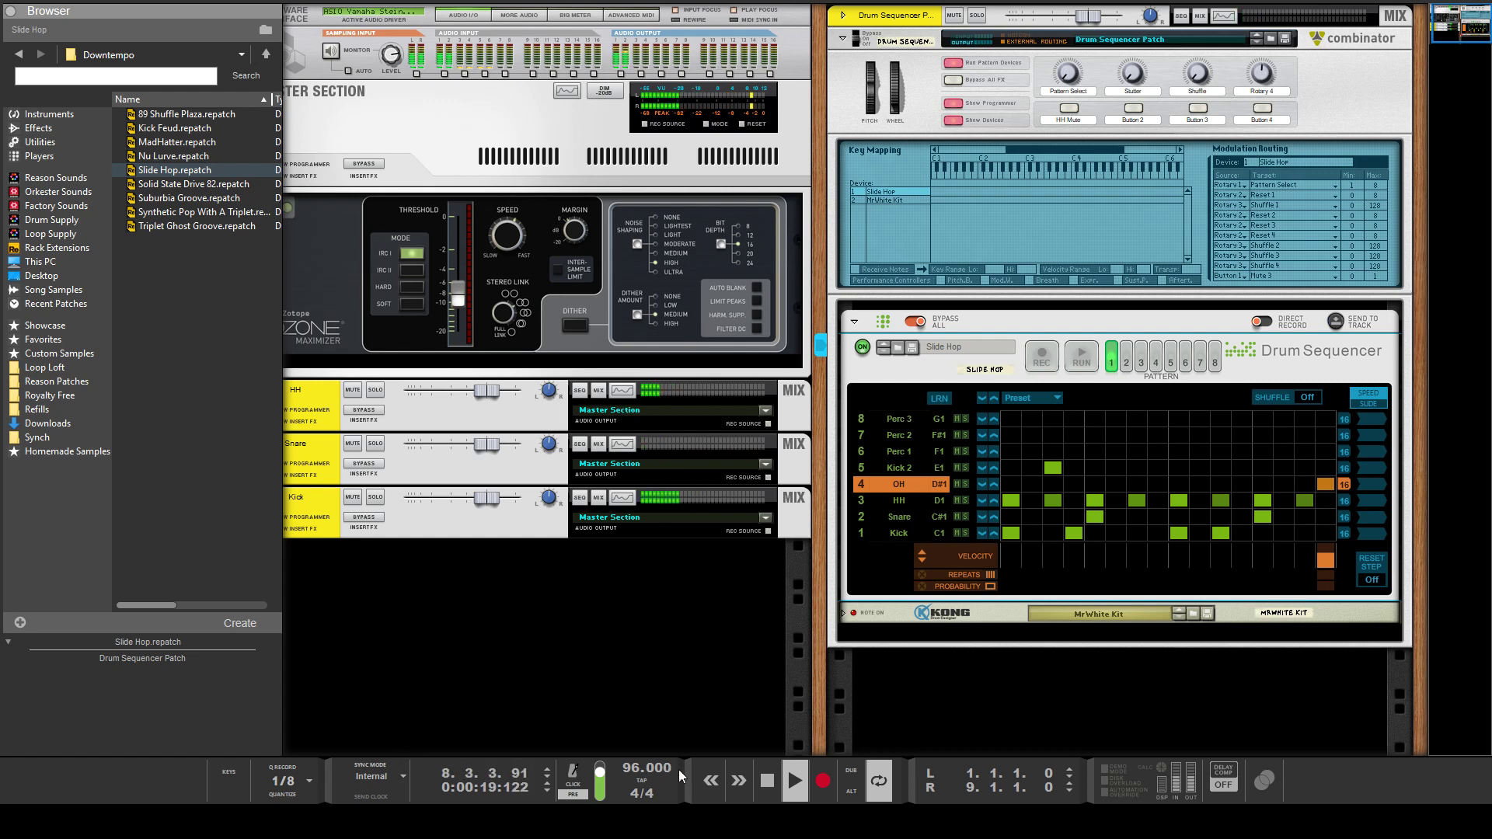
{"action": "left_click", "coordinate": [760, 779]}
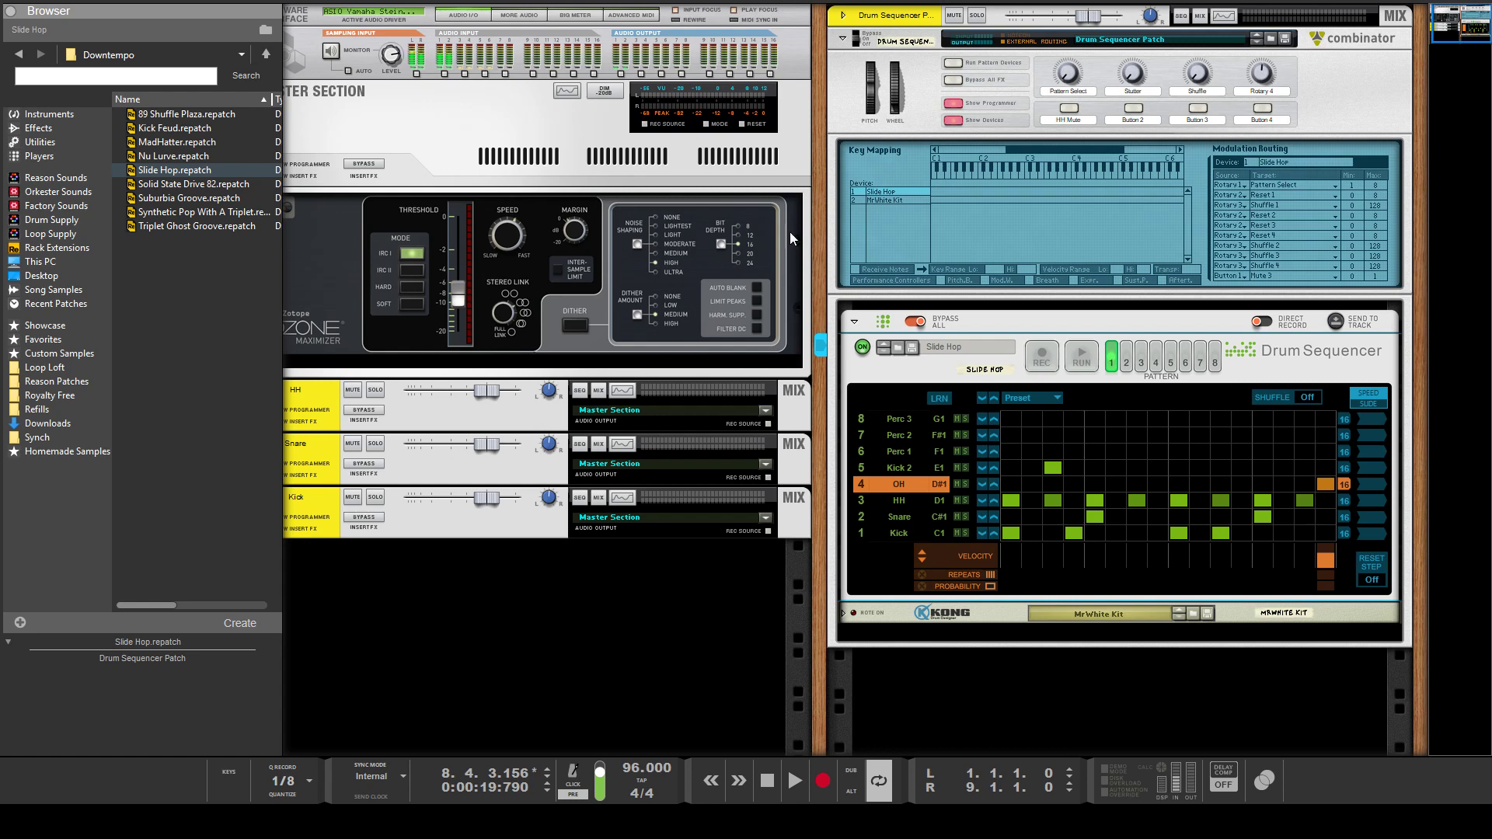
{"action": "left_click", "coordinate": [430, 232]}
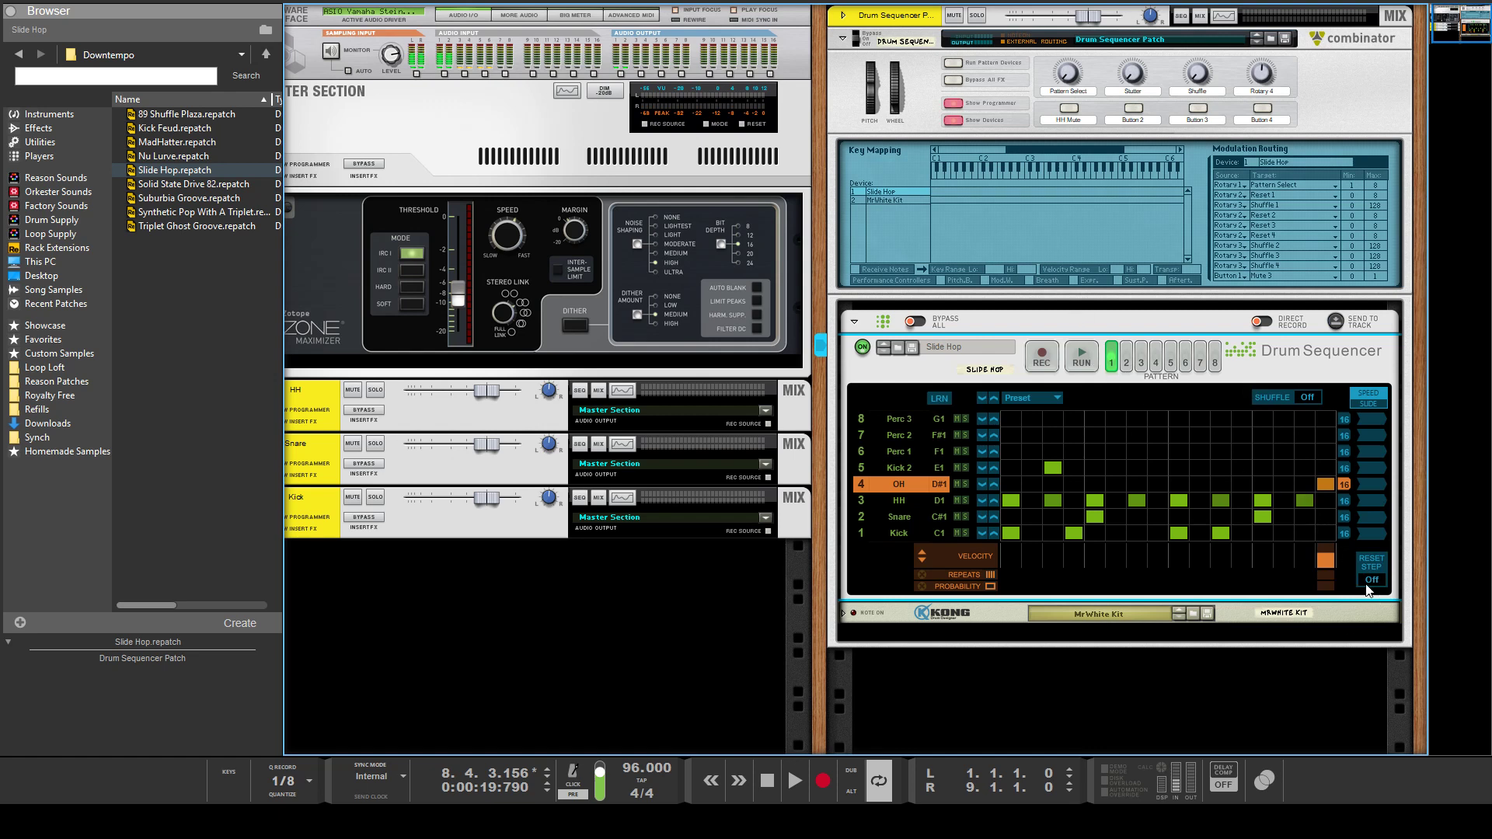
- Run the drum pattern and set the Drum Sequencer's reset step to 1
{"action": "left_click_drag", "start_coordinate": [1369, 586], "coordinate": [1370, 574]}
{"action": "key", "text": "ctrl+z"}
{"action": "left_click", "coordinate": [1076, 361]}
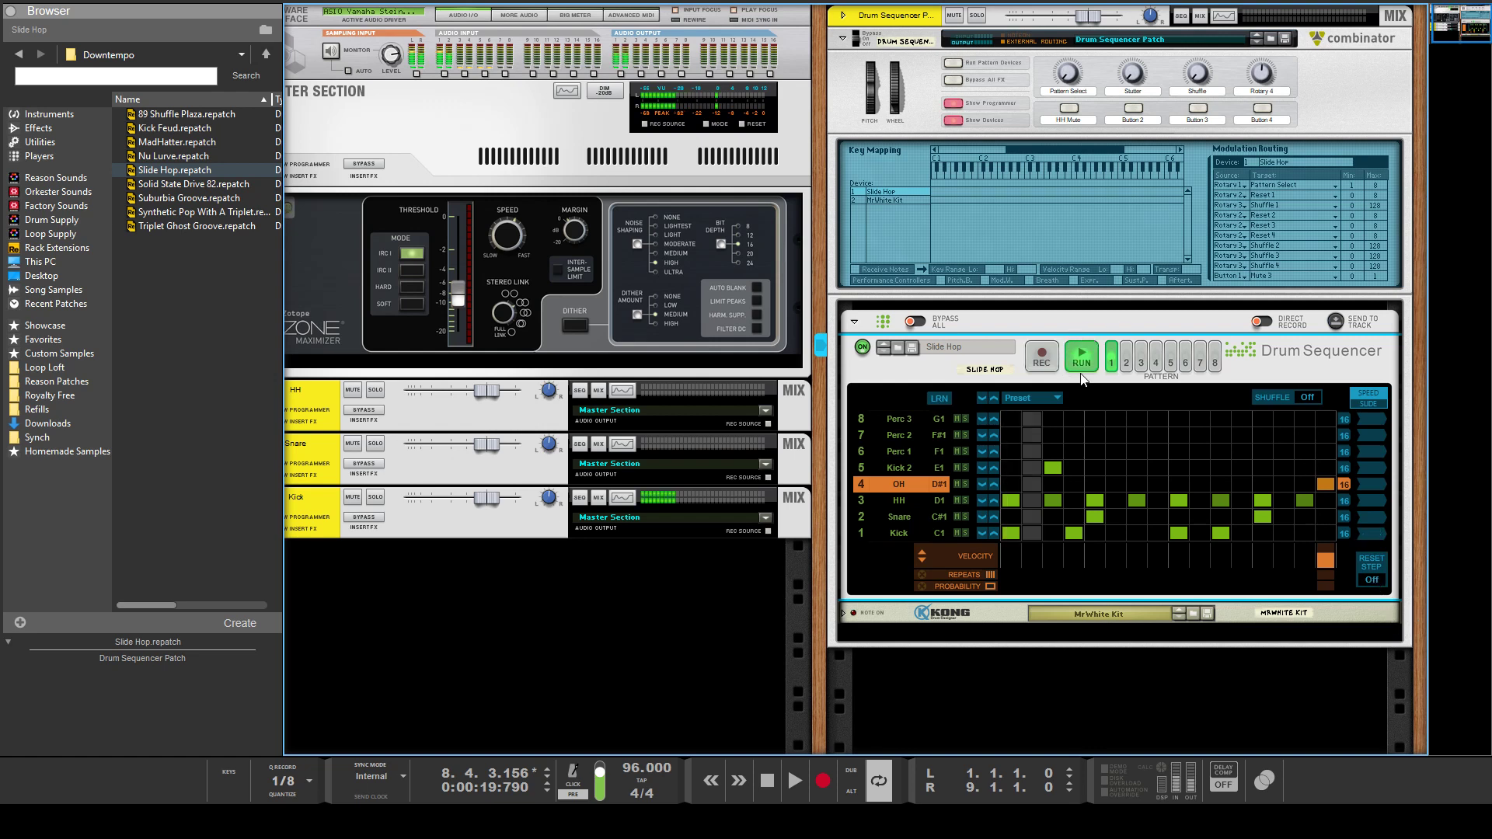
{"action": "left_click_drag", "start_coordinate": [1377, 581], "coordinate": [1383, 576]}
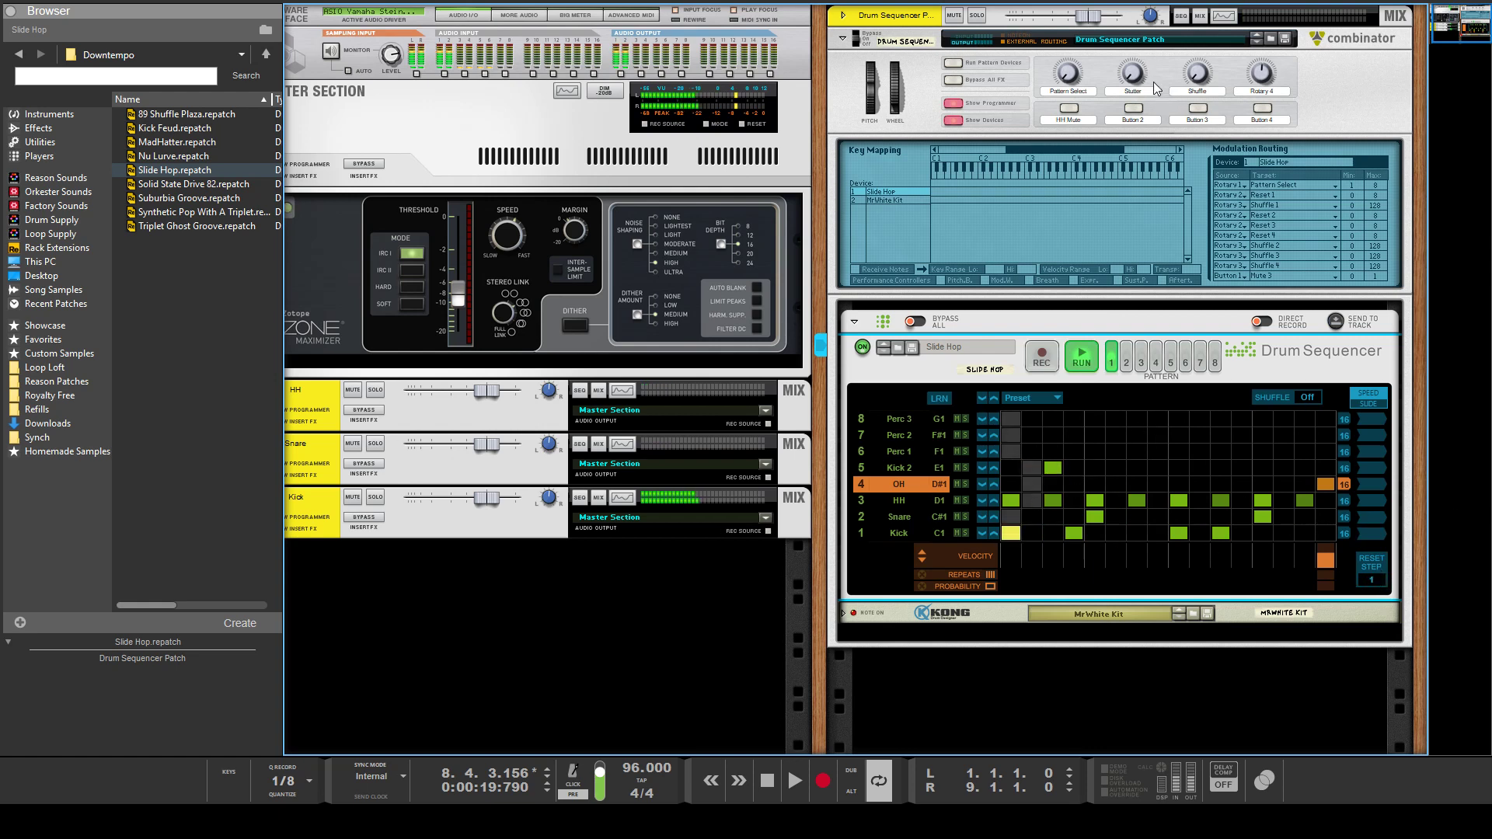
- Try the Combinator's Stutter knob over the running pattern, return the reset step to Off, and stop the pattern
{"action": "left_click_drag", "start_coordinate": [1130, 78], "coordinate": [1113, 193]}
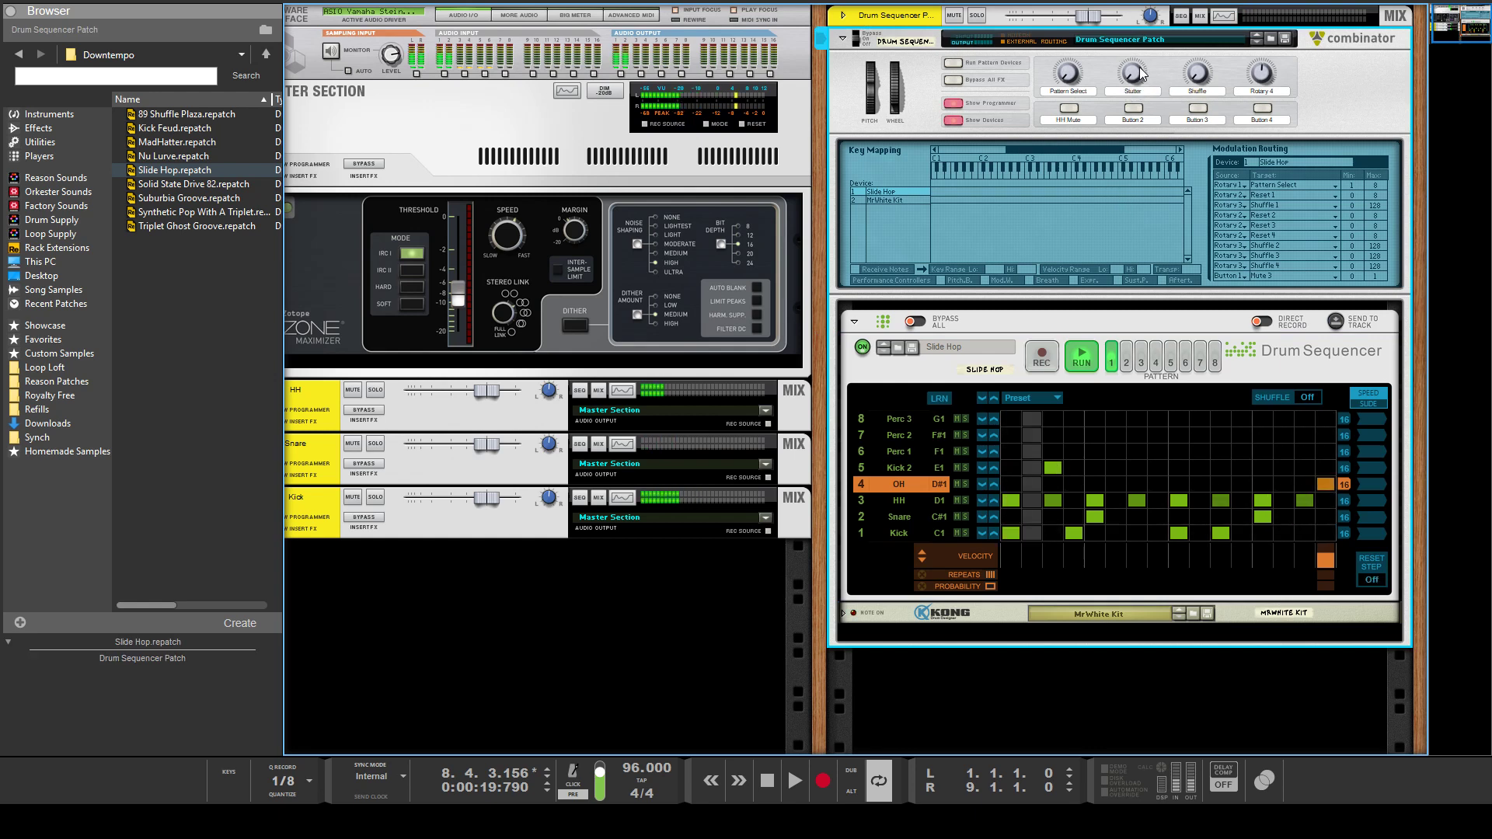
{"action": "mouse_move", "coordinate": [1131, 77]}
{"action": "left_mouse_down"}
{"action": "mouse_move", "coordinate": [1126, 56]}
{"action": "mouse_move", "coordinate": [1136, 85]}
{"action": "left_mouse_up"}
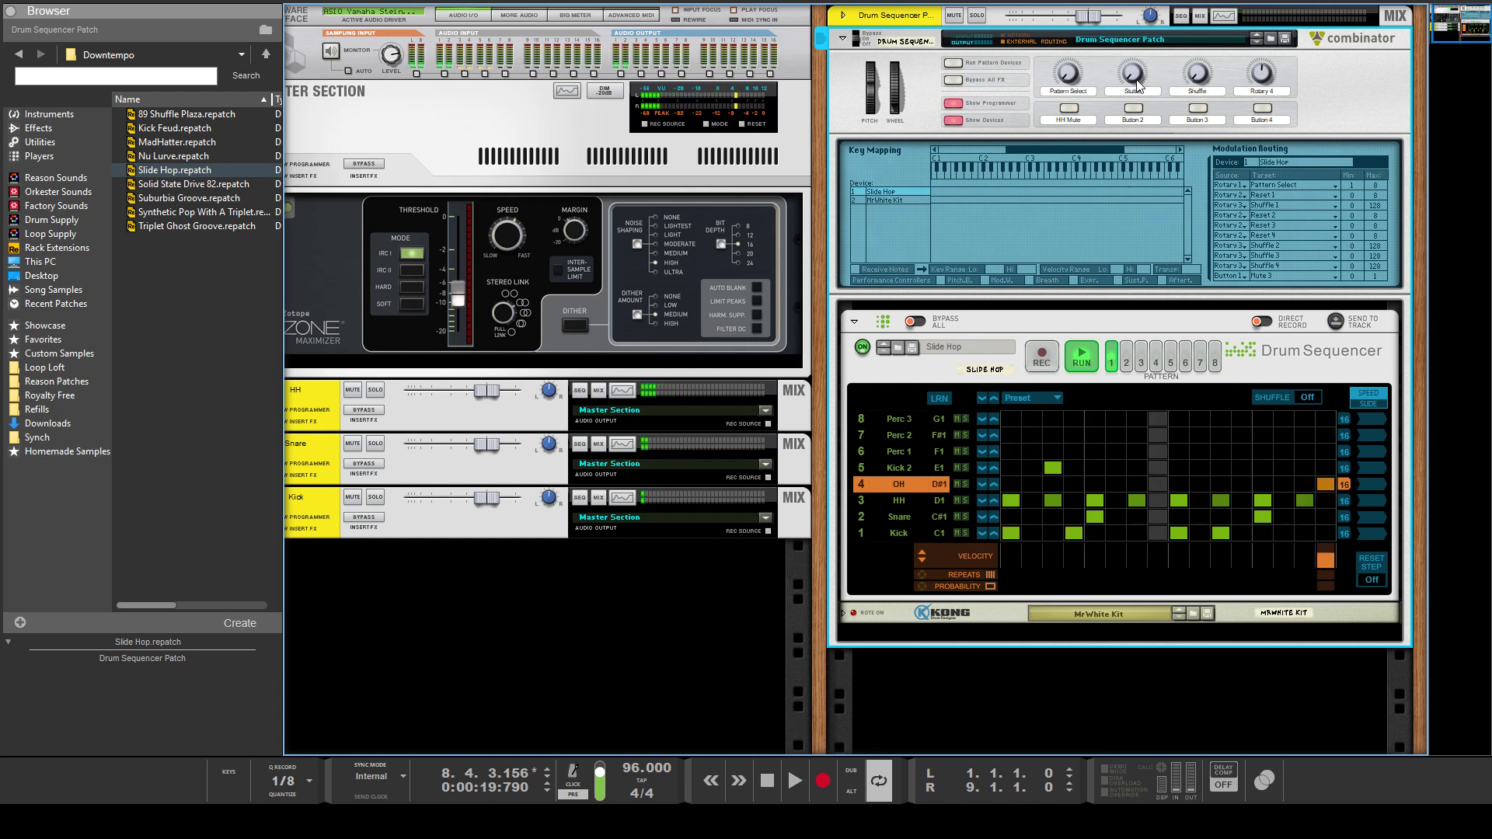
{"action": "mouse_move", "coordinate": [1136, 84]}
{"action": "left_click_drag", "start_coordinate": [1137, 83], "coordinate": [1139, 263]}
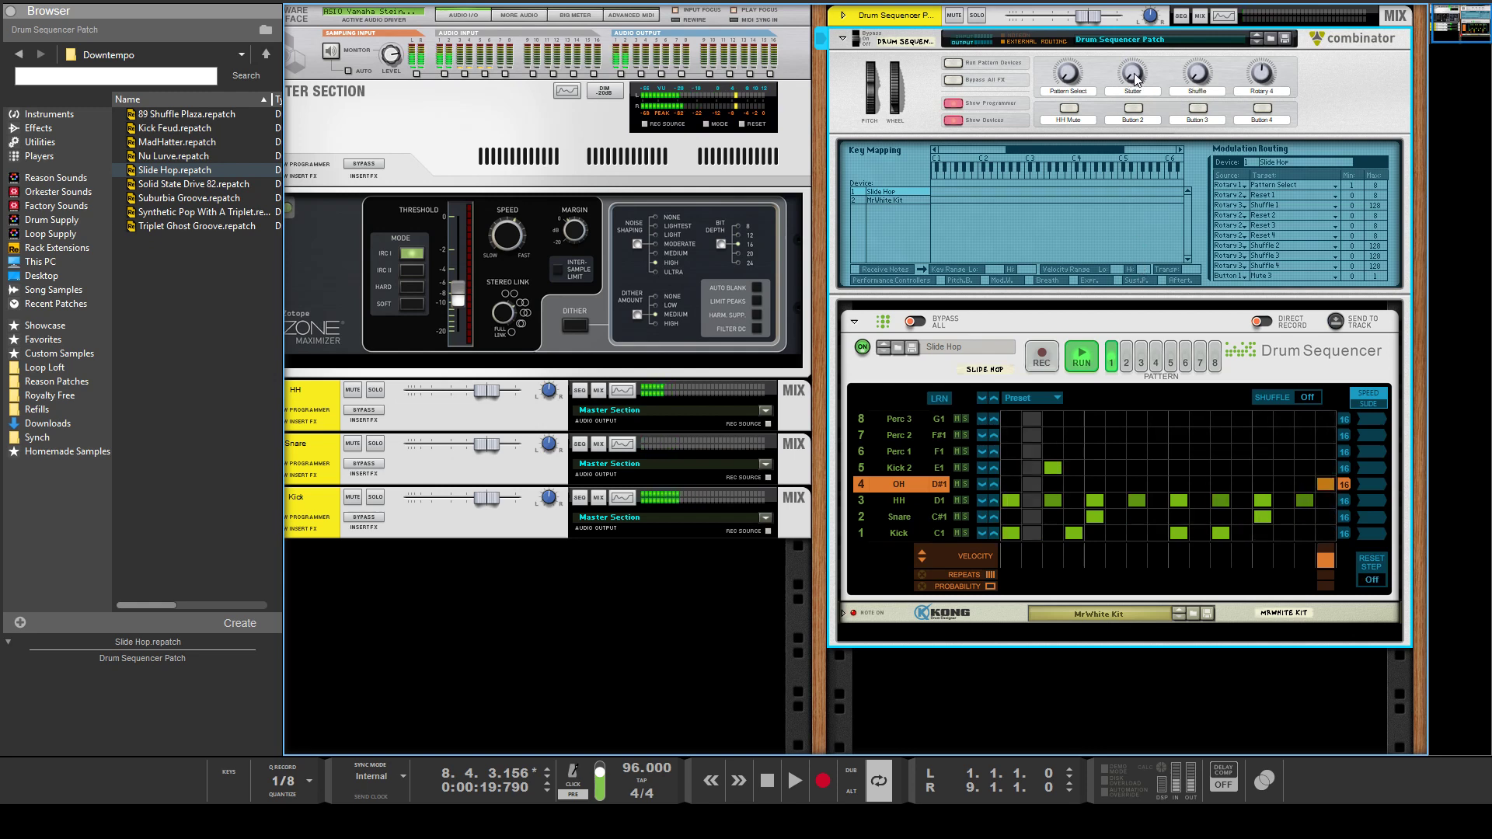
{"action": "mouse_move", "coordinate": [1134, 77]}
{"action": "left_mouse_down"}
{"action": "mouse_move", "coordinate": [1134, 42]}
{"action": "mouse_move", "coordinate": [1127, 117]}
{"action": "mouse_move", "coordinate": [1129, 62]}
{"action": "left_mouse_up"}
{"action": "left_click", "coordinate": [1078, 361]}
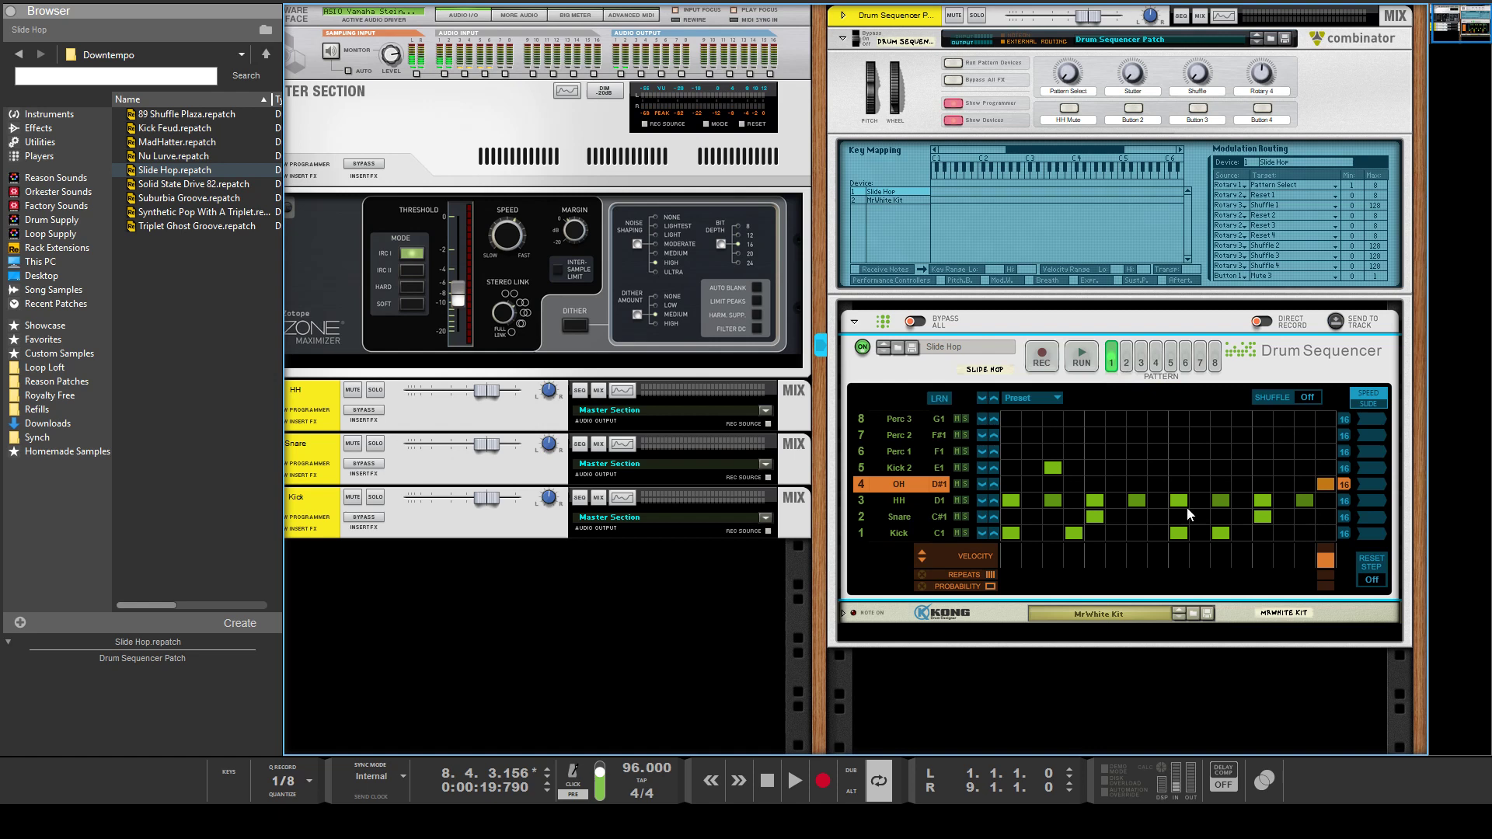
- Create a Europa synth below the Kick mix channel and cable the Drum Sequencer's Drum Gate Out 1 to its CV In 1
{"action": "key", "text": "Tab"}
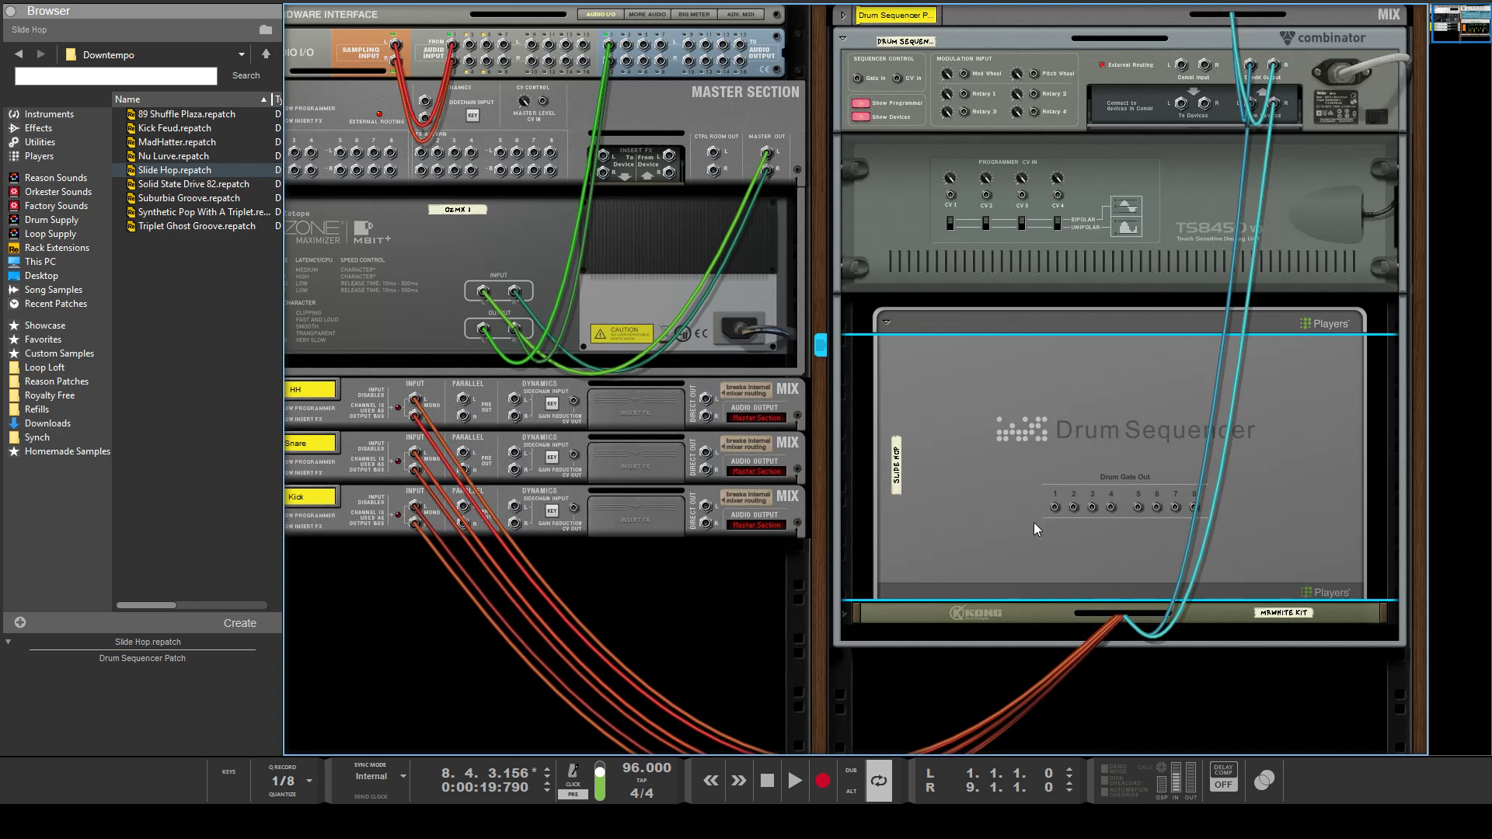
{"action": "scroll", "coordinate": [1032, 529], "scroll_direction": "down", "scroll_amount": 1}
{"action": "key", "text": "Tab"}
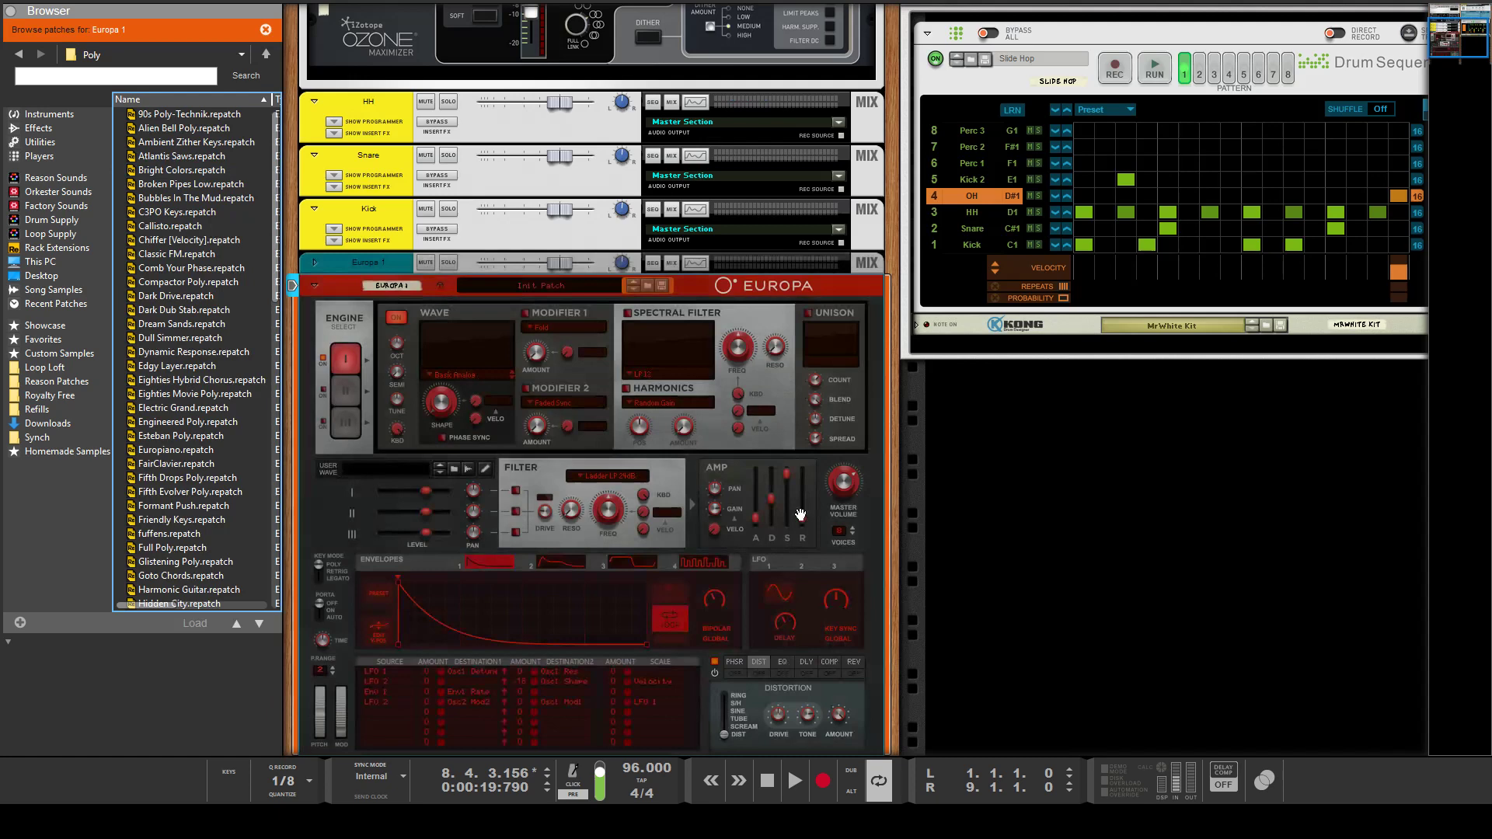
{"action": "key", "text": "Tab"}
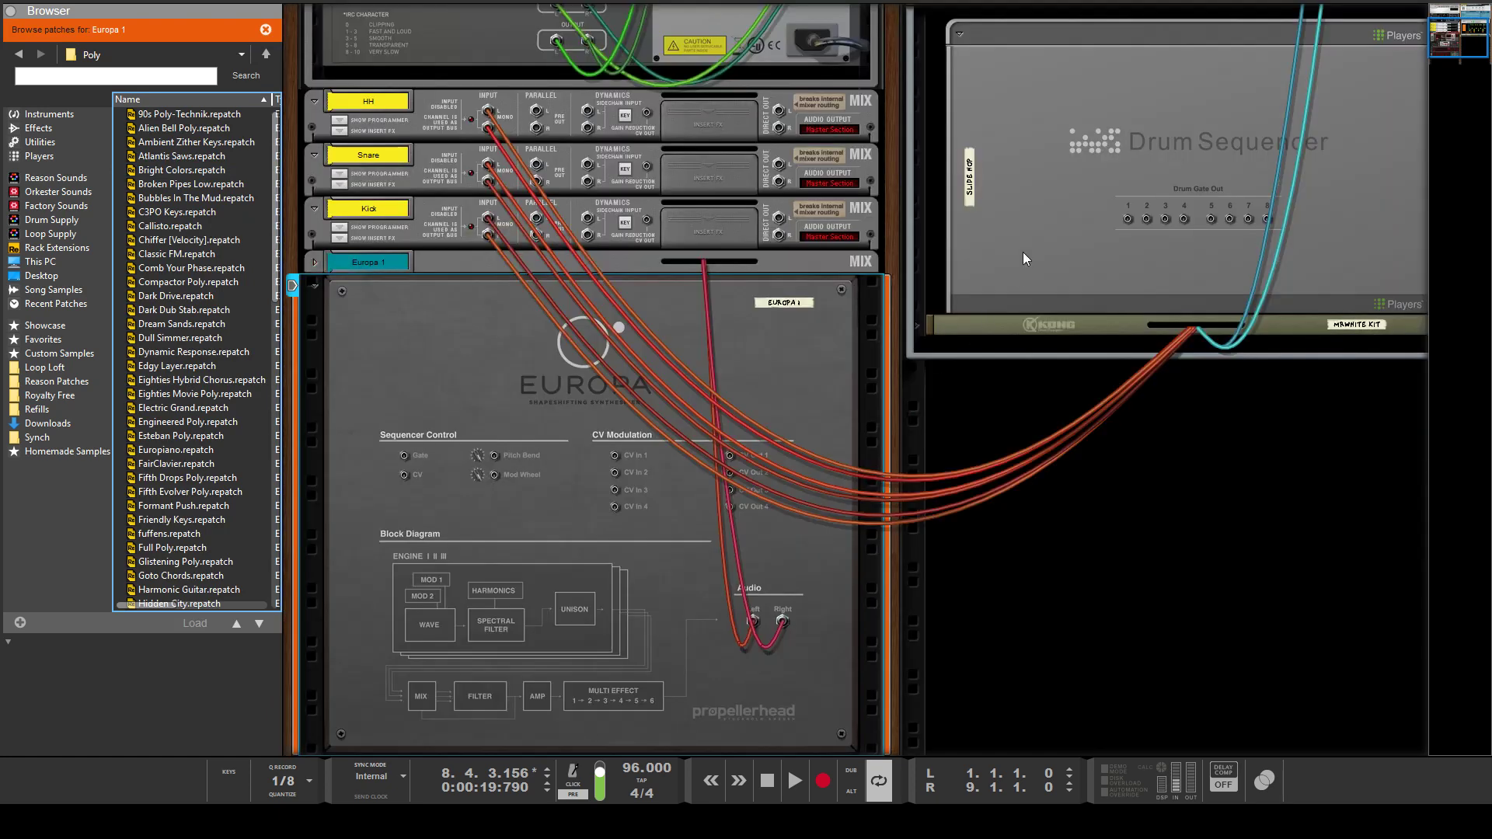
{"action": "left_click_drag", "start_coordinate": [1127, 219], "coordinate": [615, 456]}
{"action": "key", "text": "Tab"}
- Route CV 1 to the filter frequency in Europa's modulation matrix with an amount of 100, checking it during playback
{"action": "scroll", "coordinate": [446, 446], "scroll_direction": "down", "scroll_amount": 4}
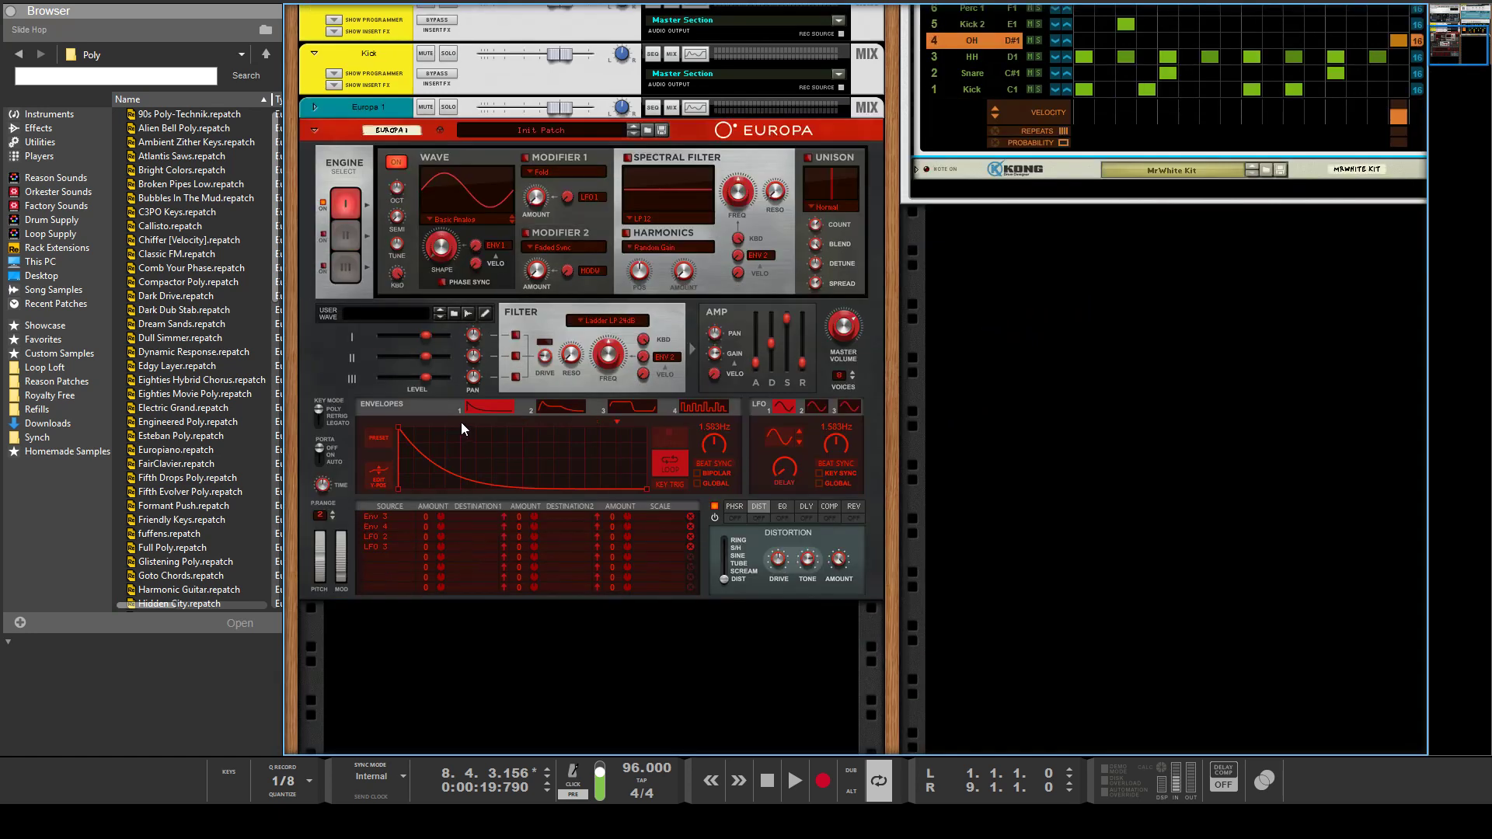
{"action": "left_click", "coordinate": [393, 555]}
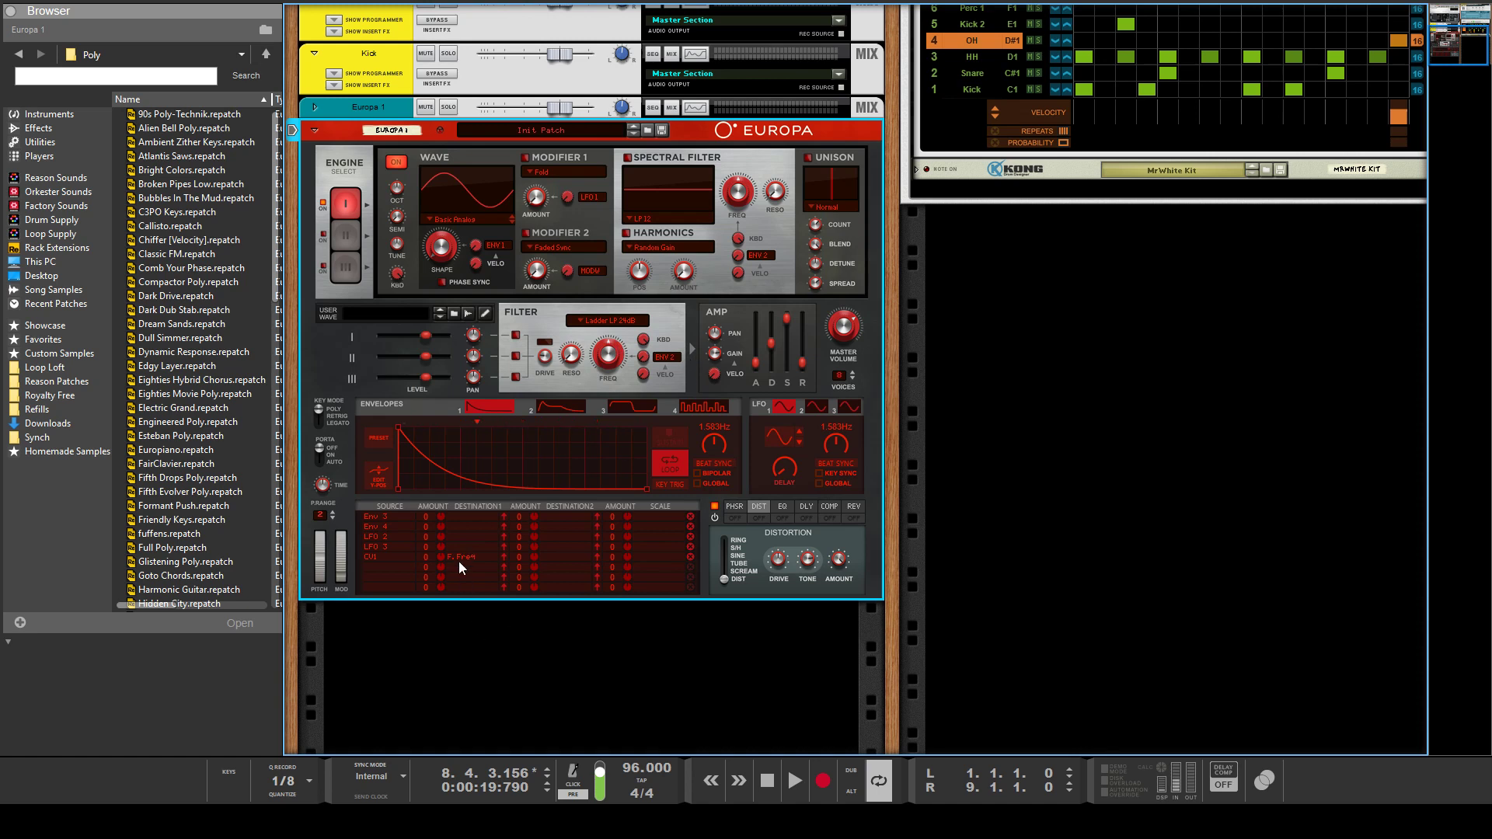
{"action": "left_click_drag", "start_coordinate": [439, 548], "coordinate": [442, 505]}
{"action": "key", "text": "space"}
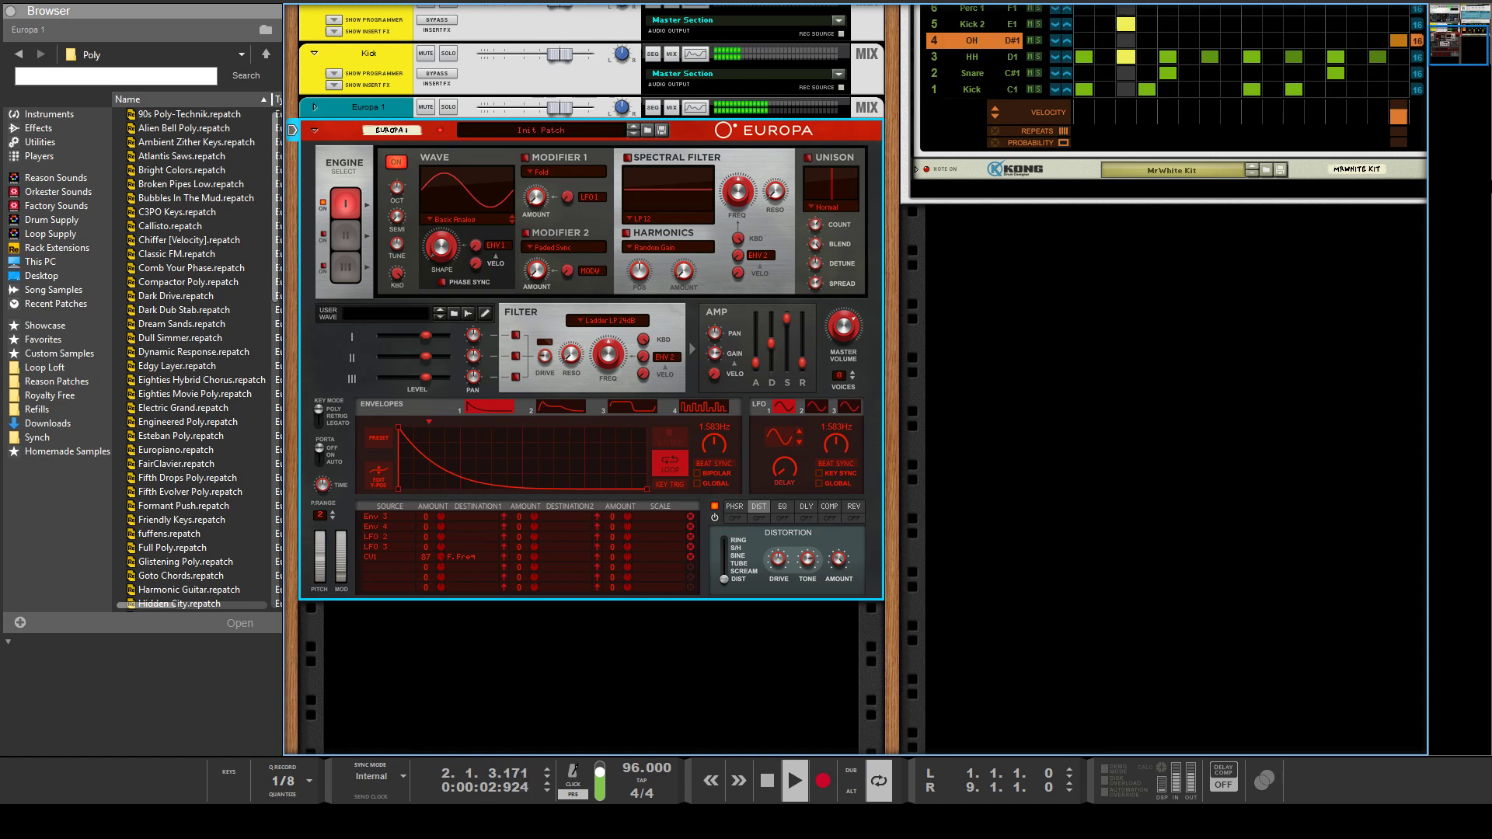
{"action": "left_click_drag", "start_coordinate": [441, 563], "coordinate": [464, 440]}
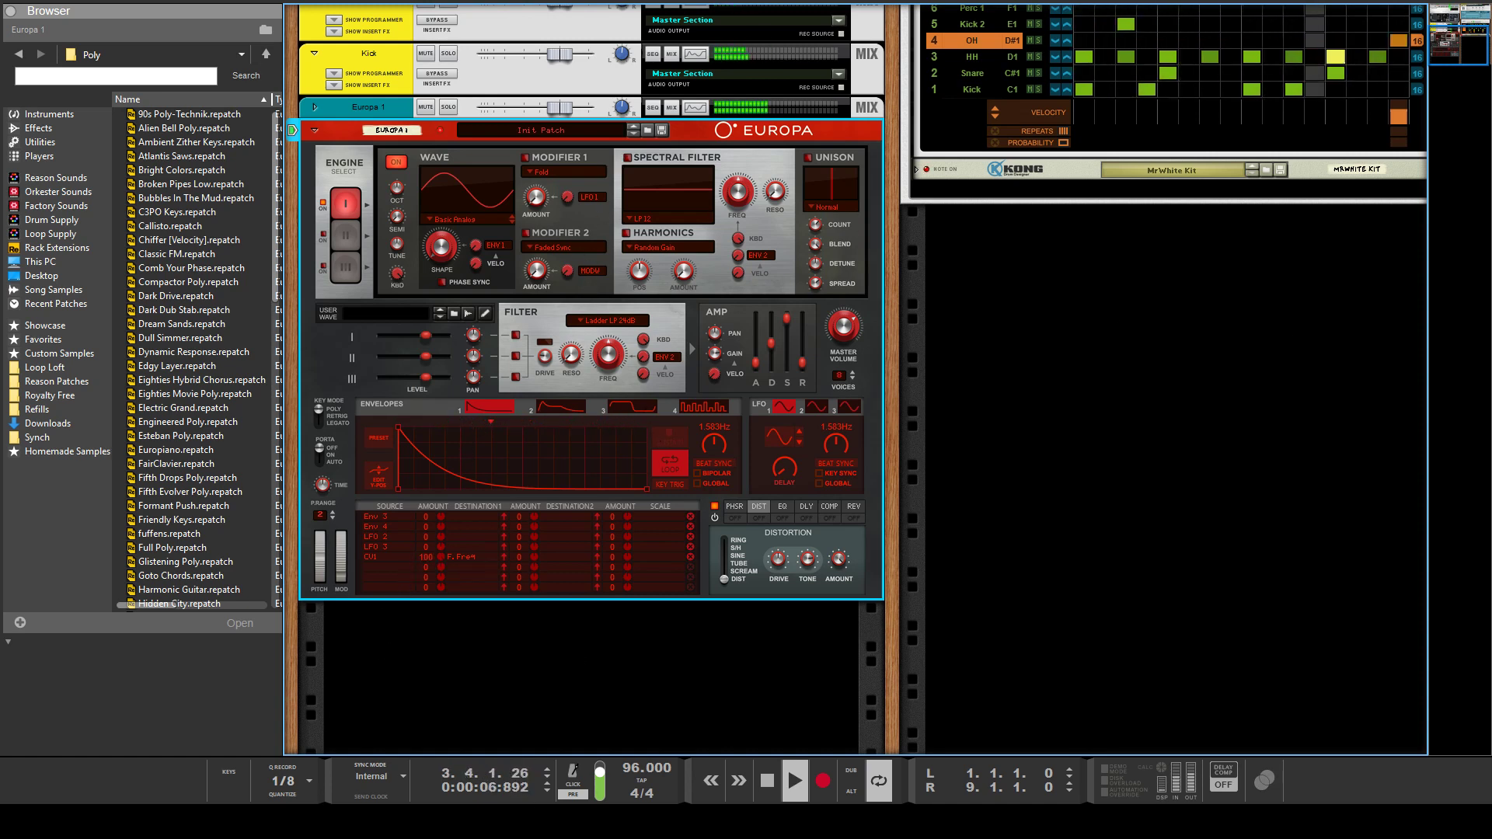
{"action": "key", "text": "space"}
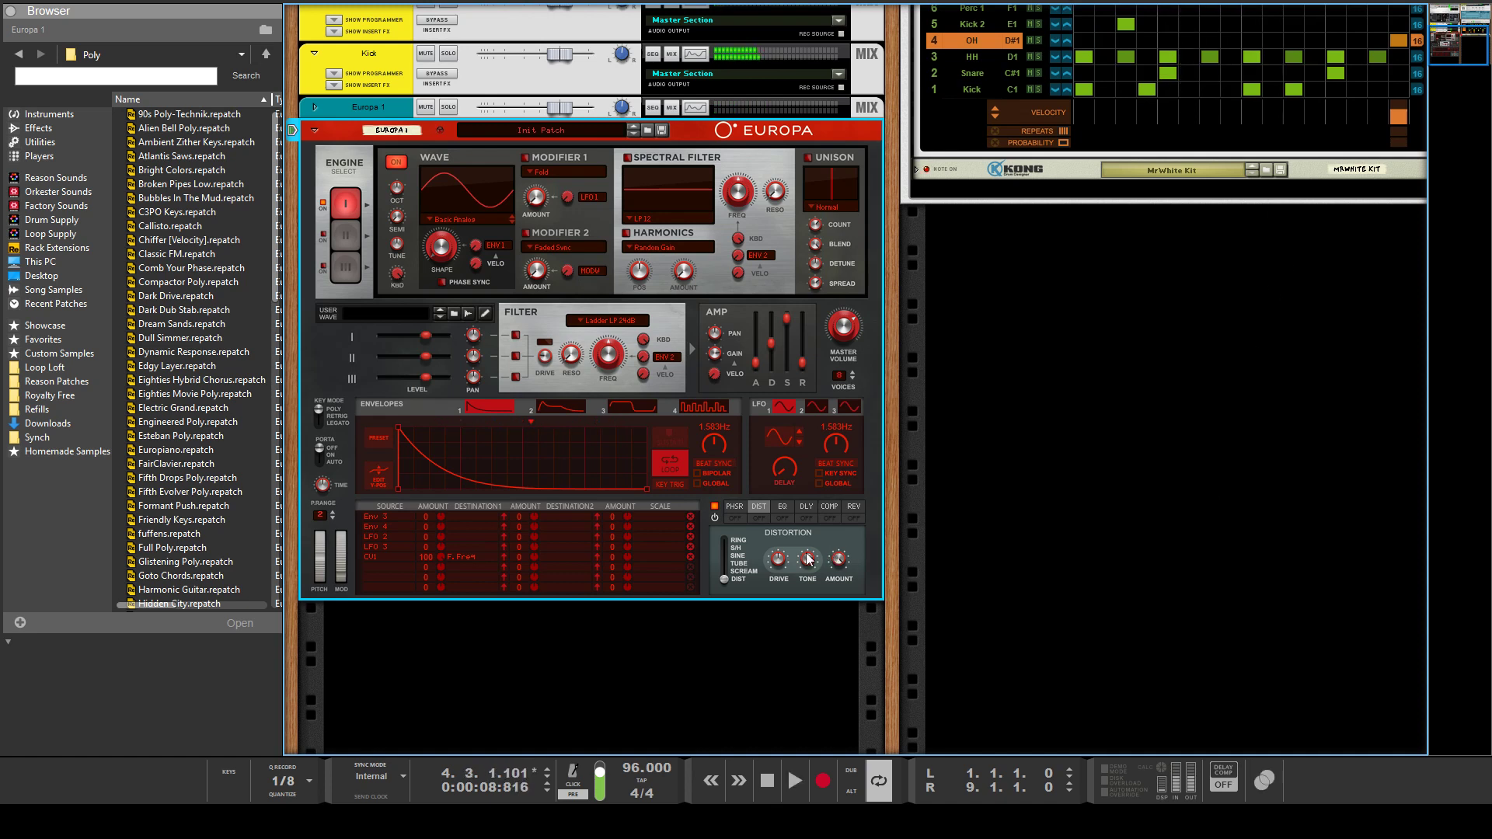
- Send Europa's engines 1, 2 and 3 to the filter and set the filter type to MFB LP 12dB during playback
{"action": "left_click", "coordinate": [515, 335]}
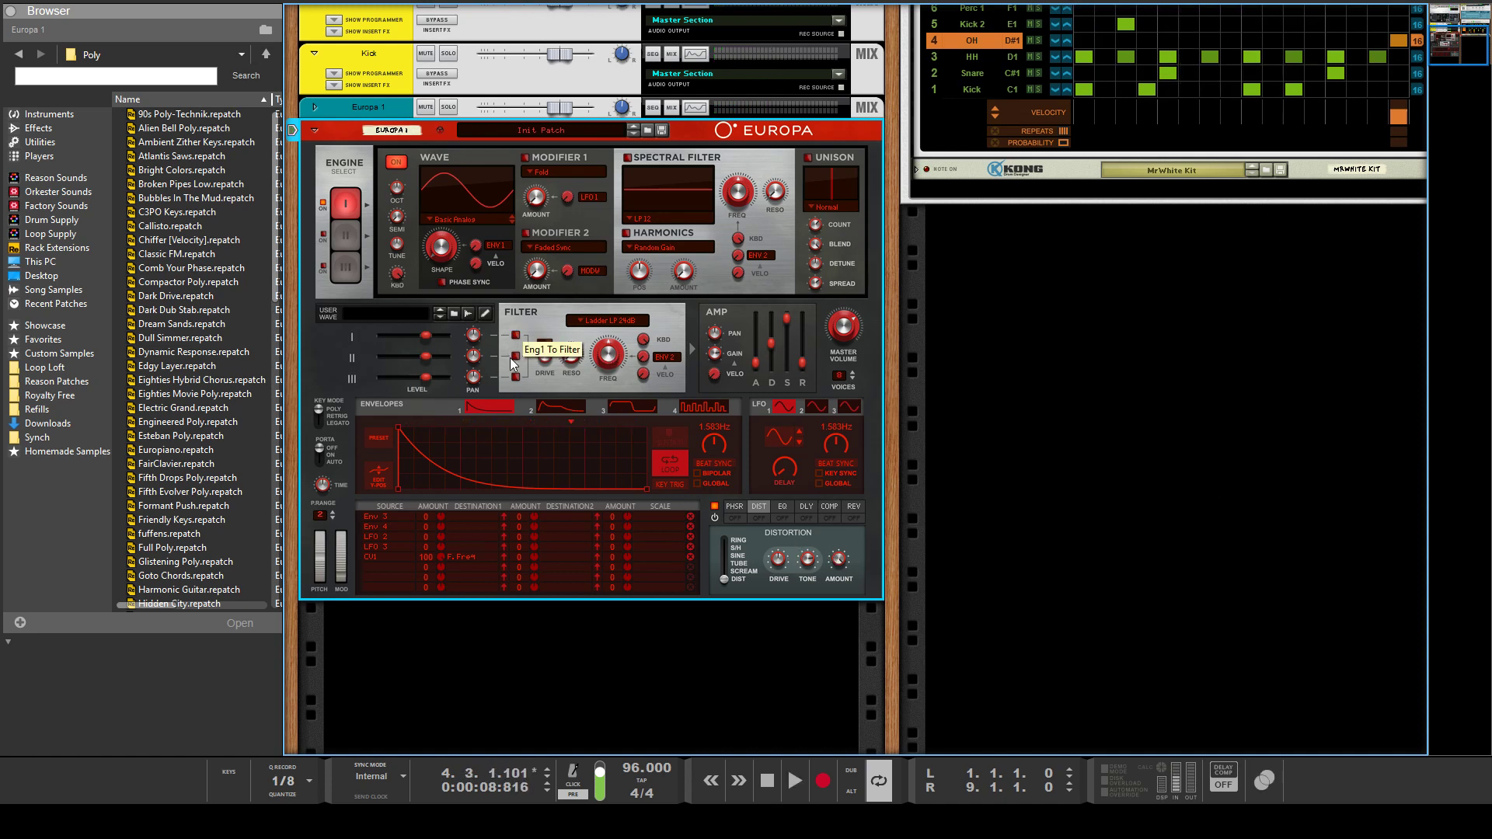
{"action": "left_click", "coordinate": [514, 355]}
{"action": "left_click", "coordinate": [513, 378]}
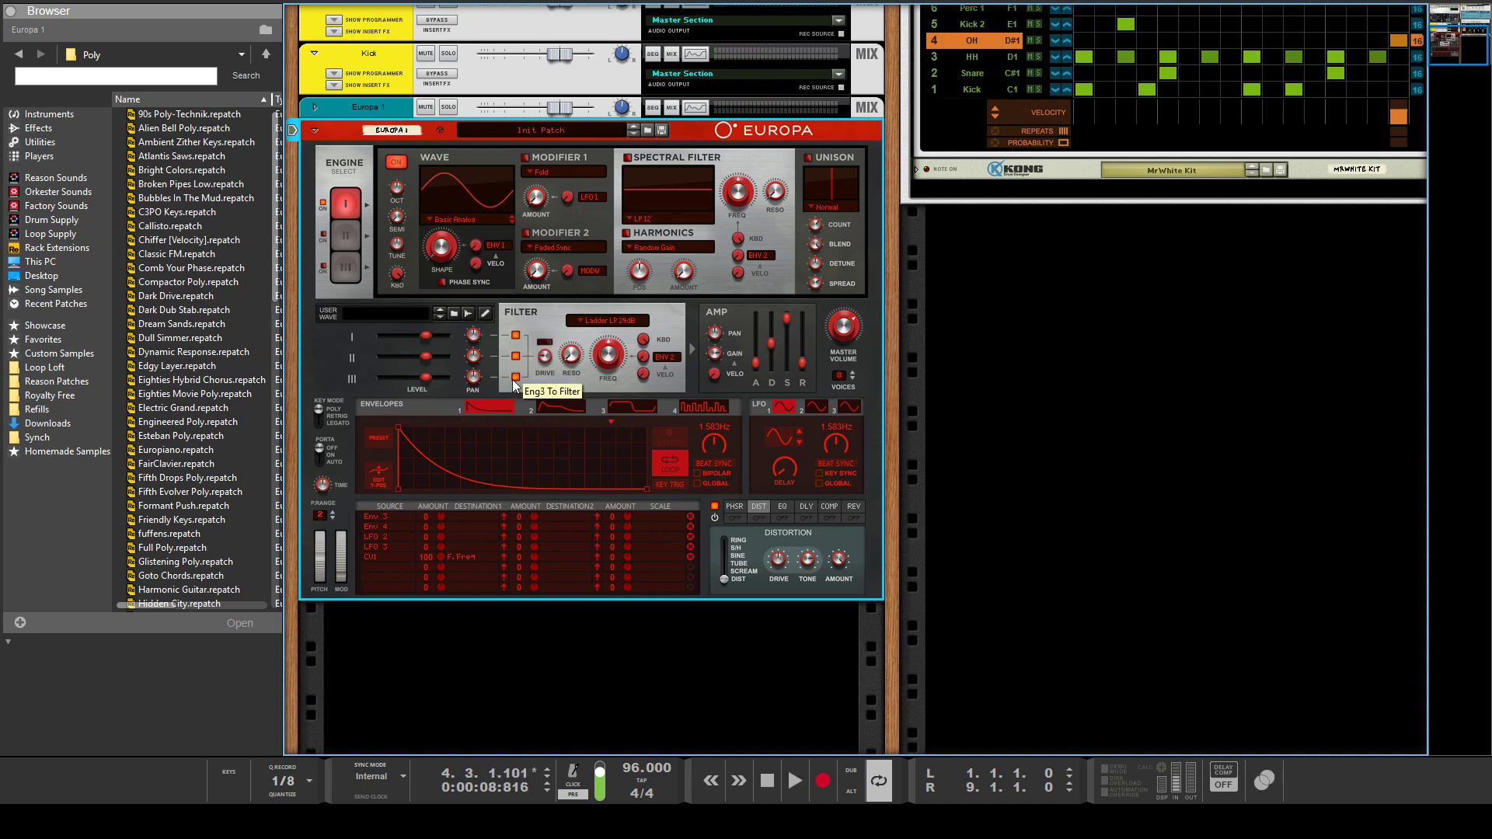
{"action": "key", "text": "space"}
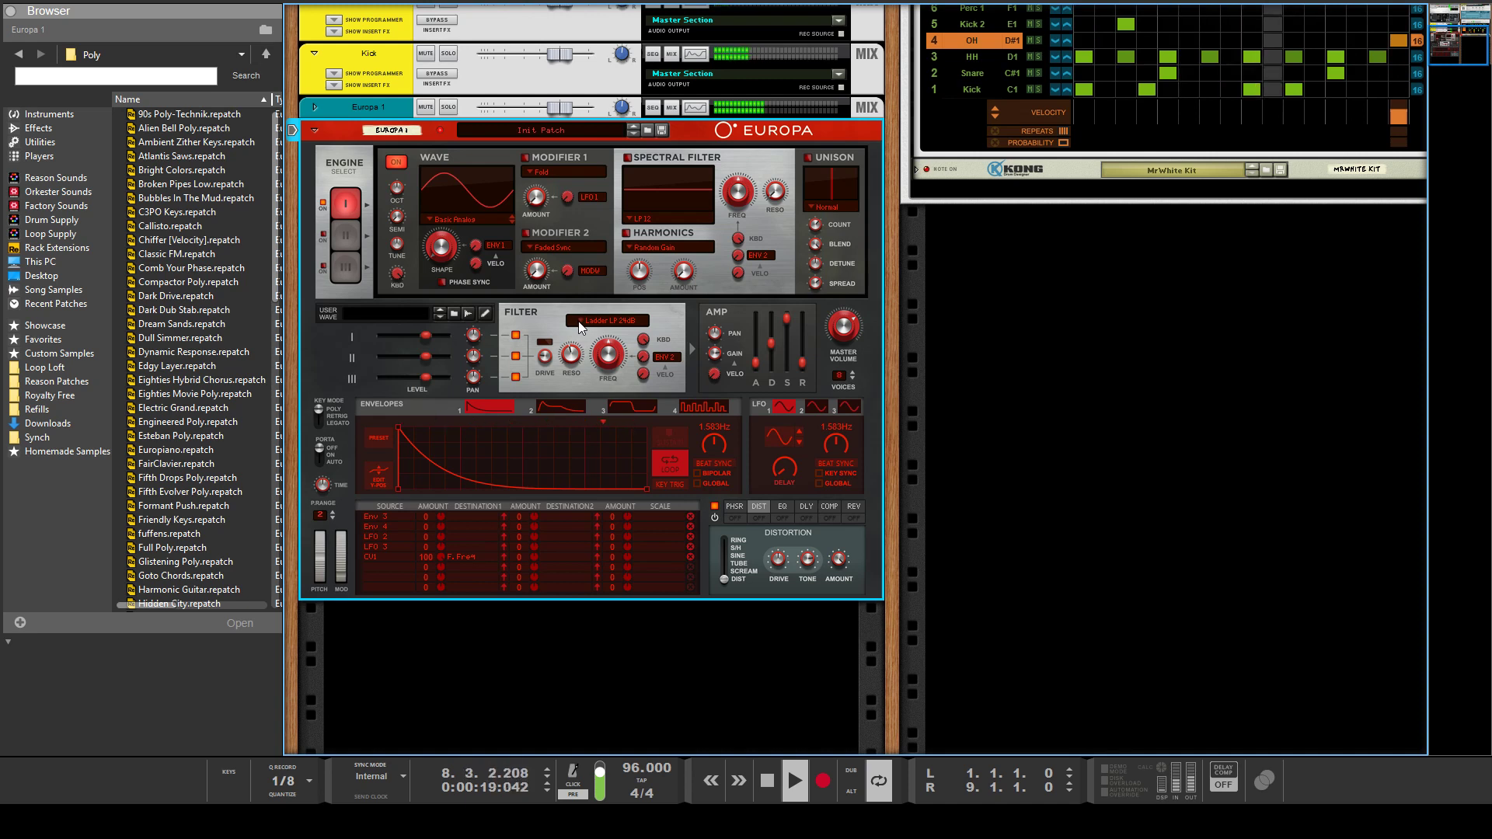
{"action": "left_click", "coordinate": [621, 423]}
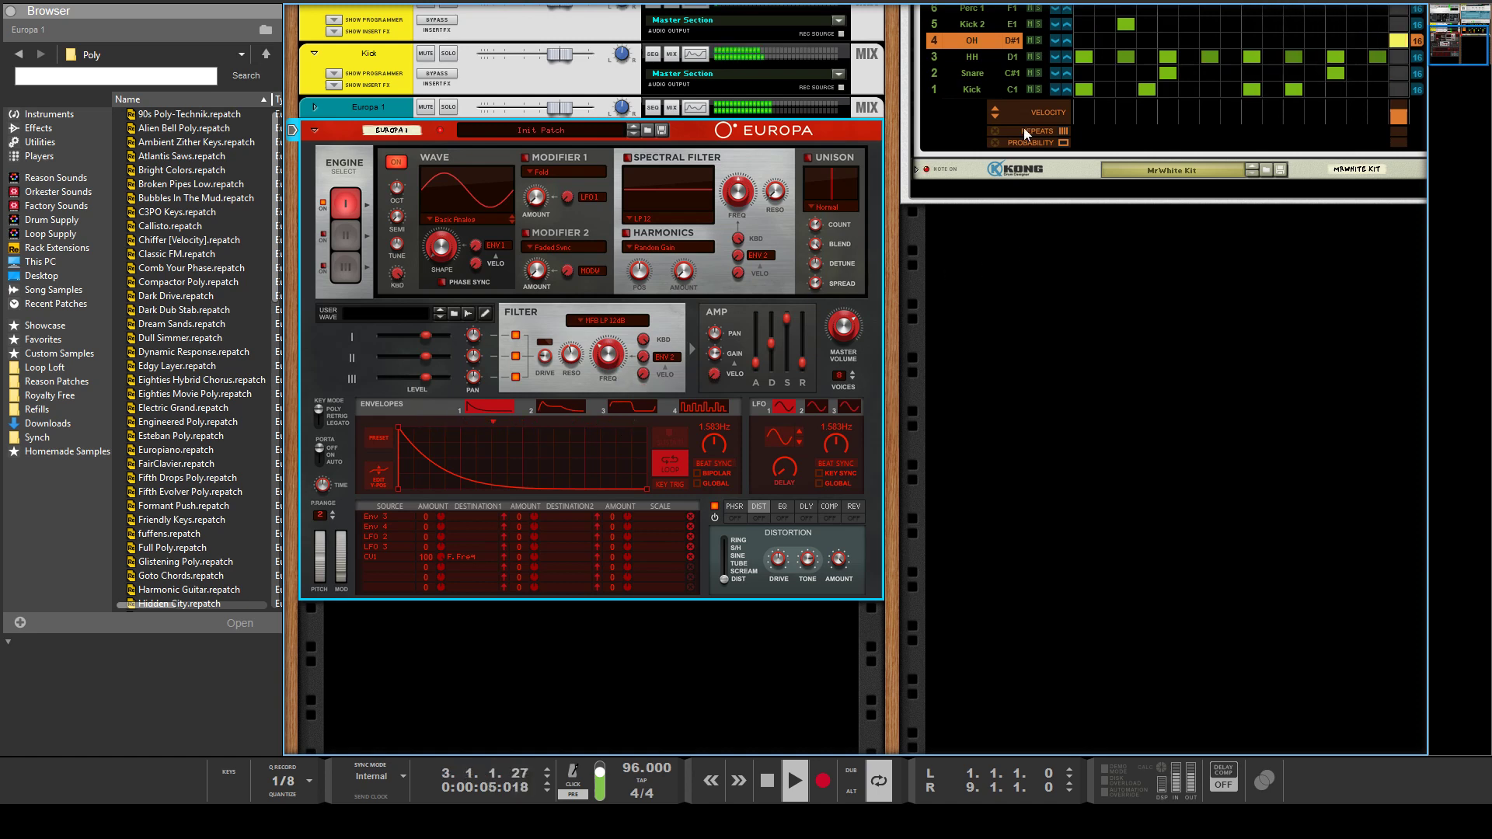
- Solo the Kick lane in the Drum Sequencer and stop playback
{"action": "left_click", "coordinate": [1038, 88]}
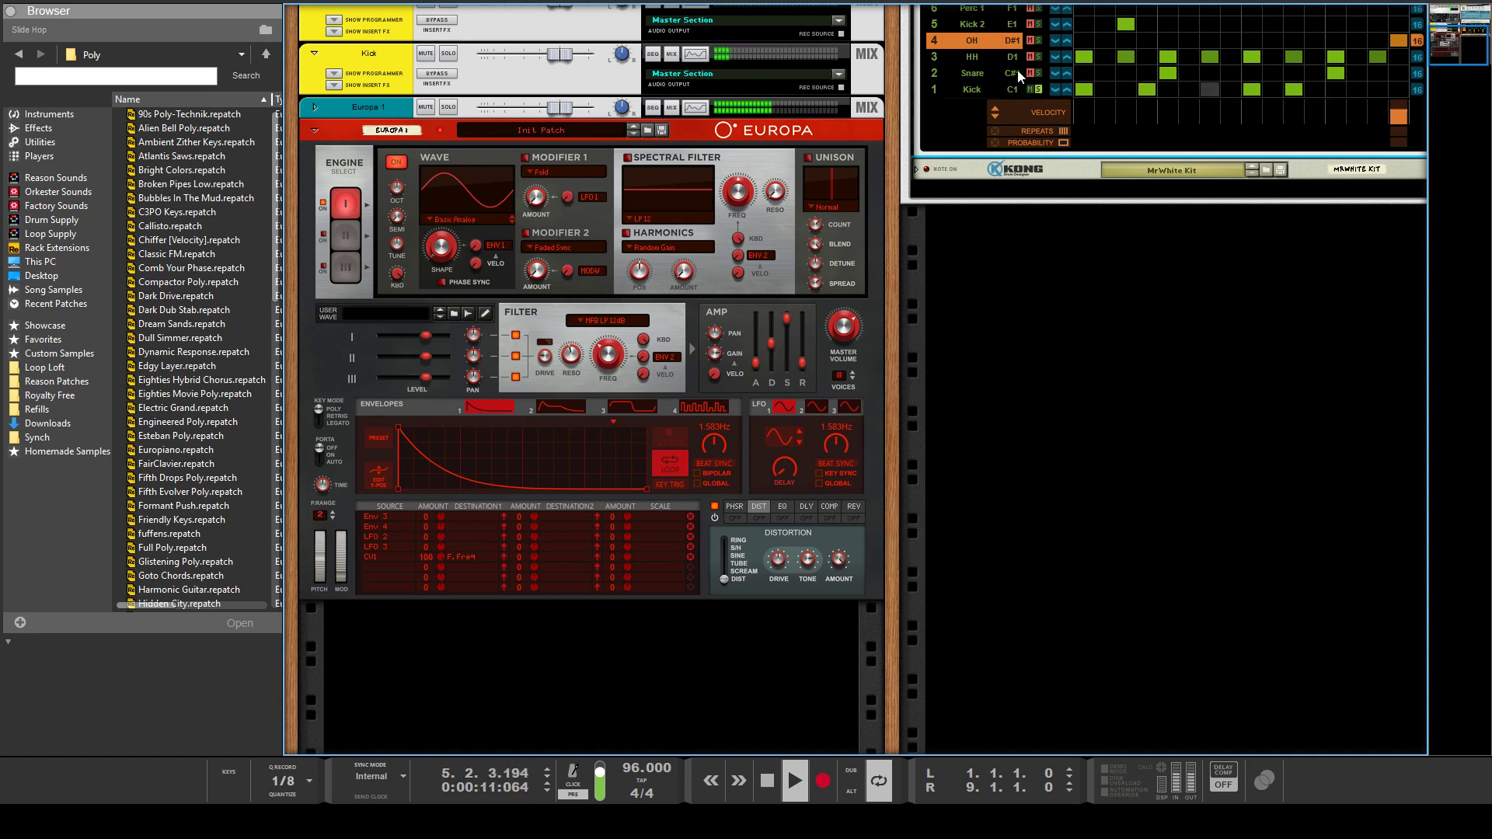
{"action": "key", "text": "space"}
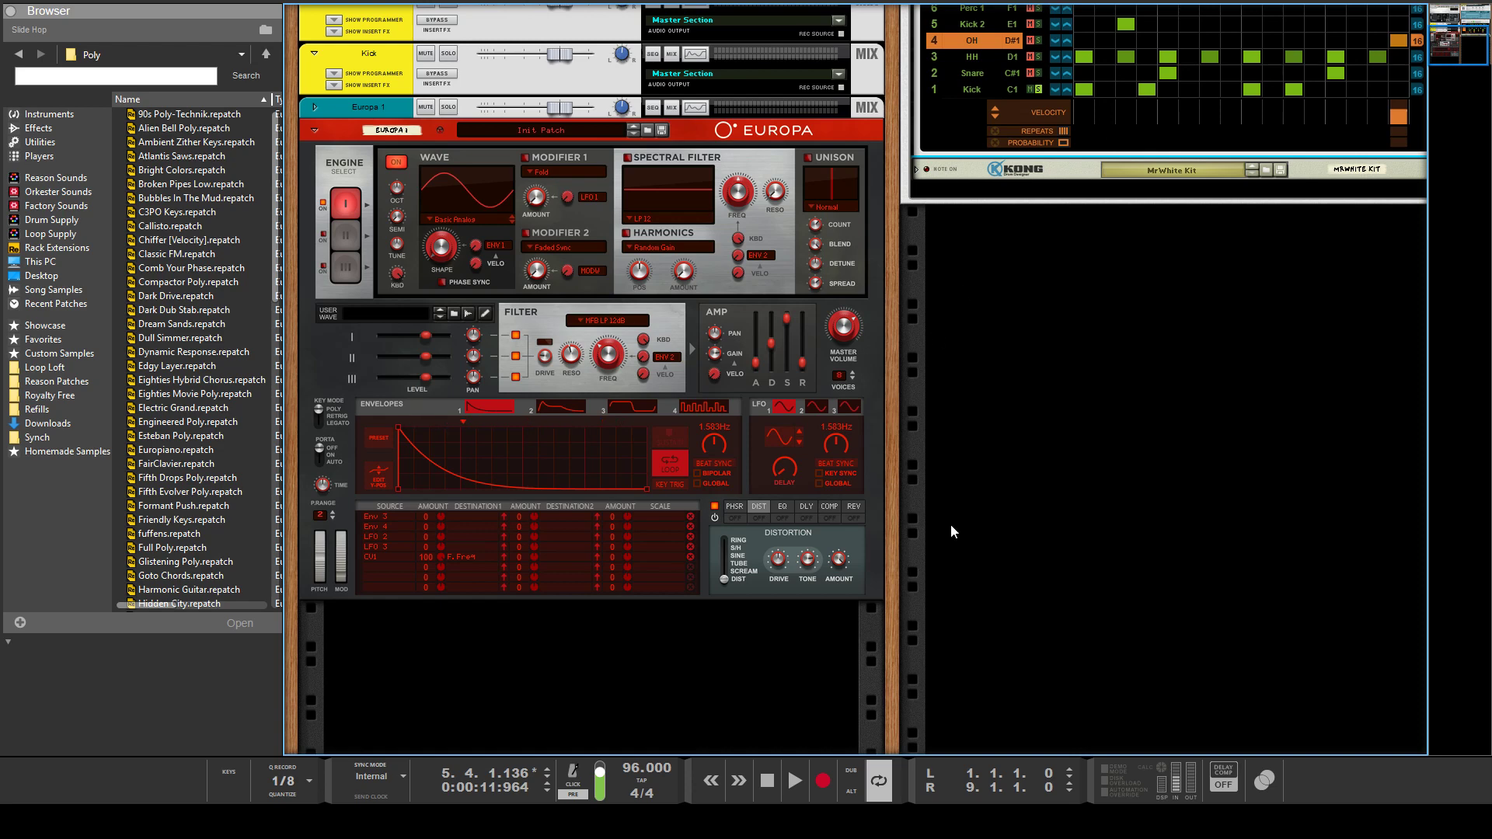
{"action": "scroll", "coordinate": [1158, 528], "scroll_direction": "up", "scroll_amount": 4}
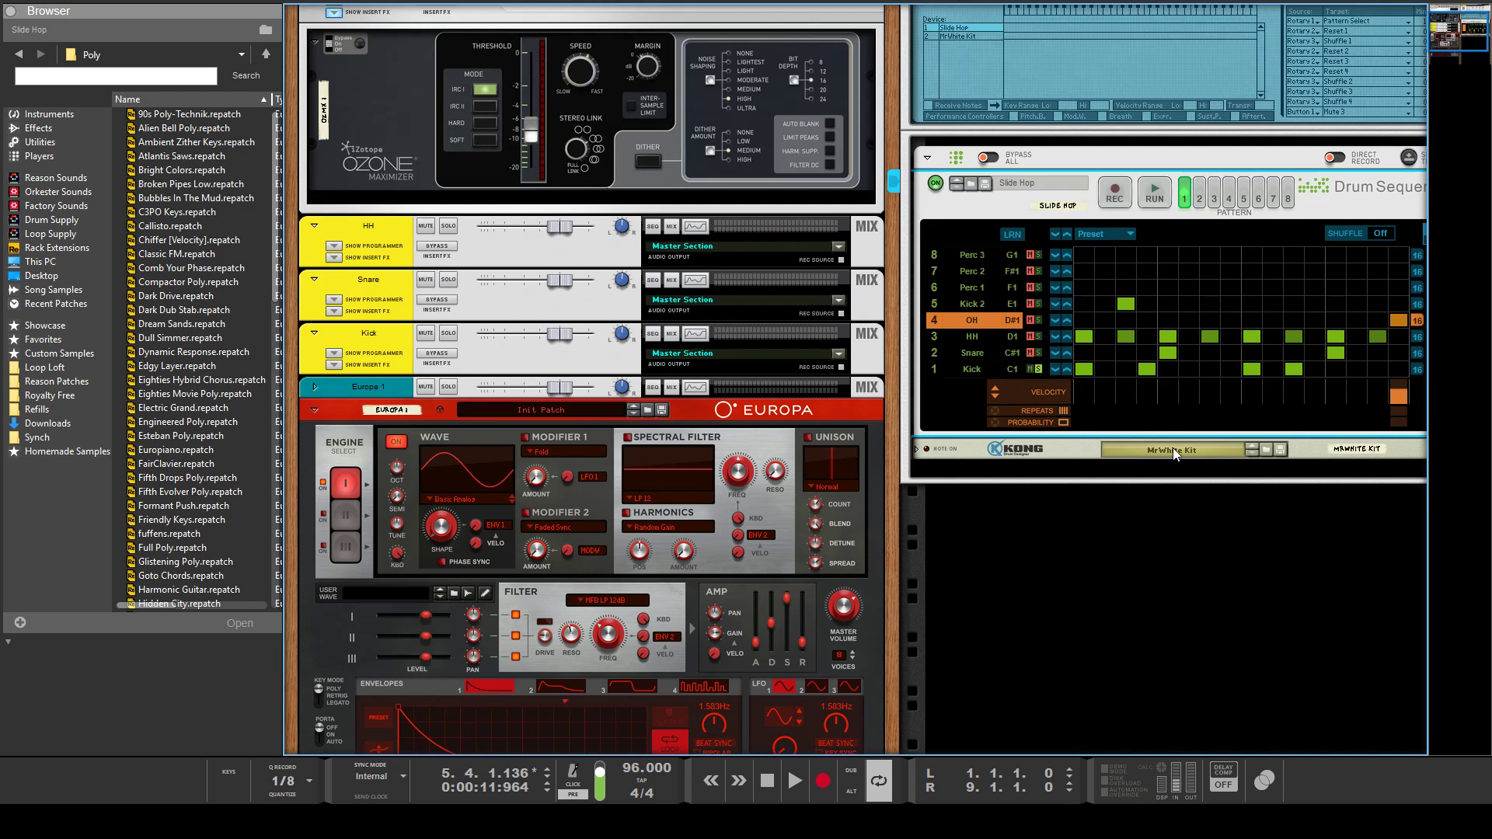
- Unfold the Kong device on the rear of the rack and disconnect the Drum Gate Out 1 cable from Europa's CV In 1
{"action": "scroll", "coordinate": [1173, 448], "scroll_direction": "down", "scroll_amount": 3}
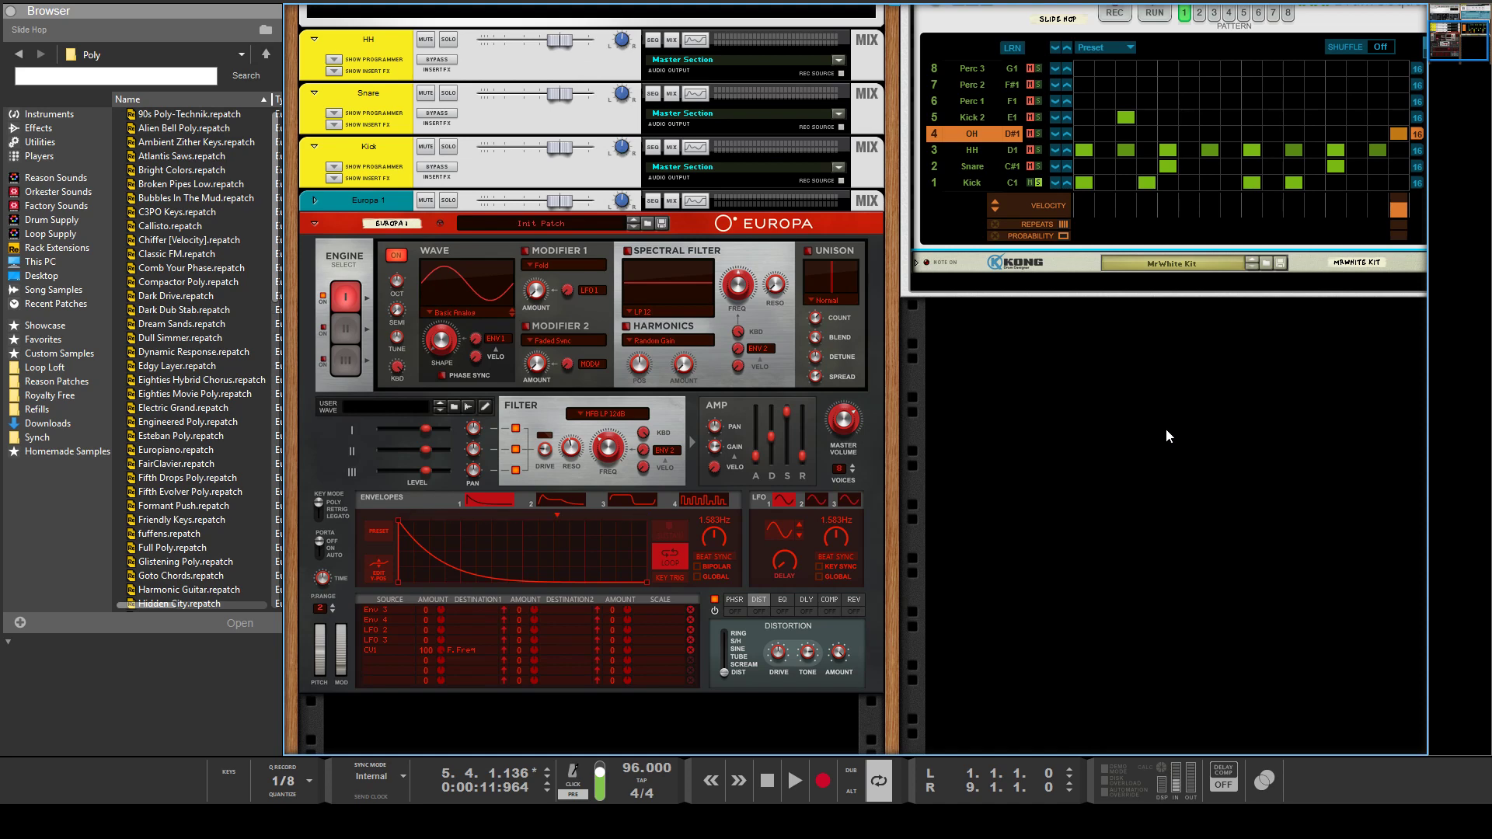
{"action": "scroll", "coordinate": [1260, 227], "scroll_direction": "right", "scroll_amount": 1}
{"action": "scroll", "coordinate": [1196, 240], "scroll_direction": "up", "scroll_amount": 4}
{"action": "key", "text": "Tab"}
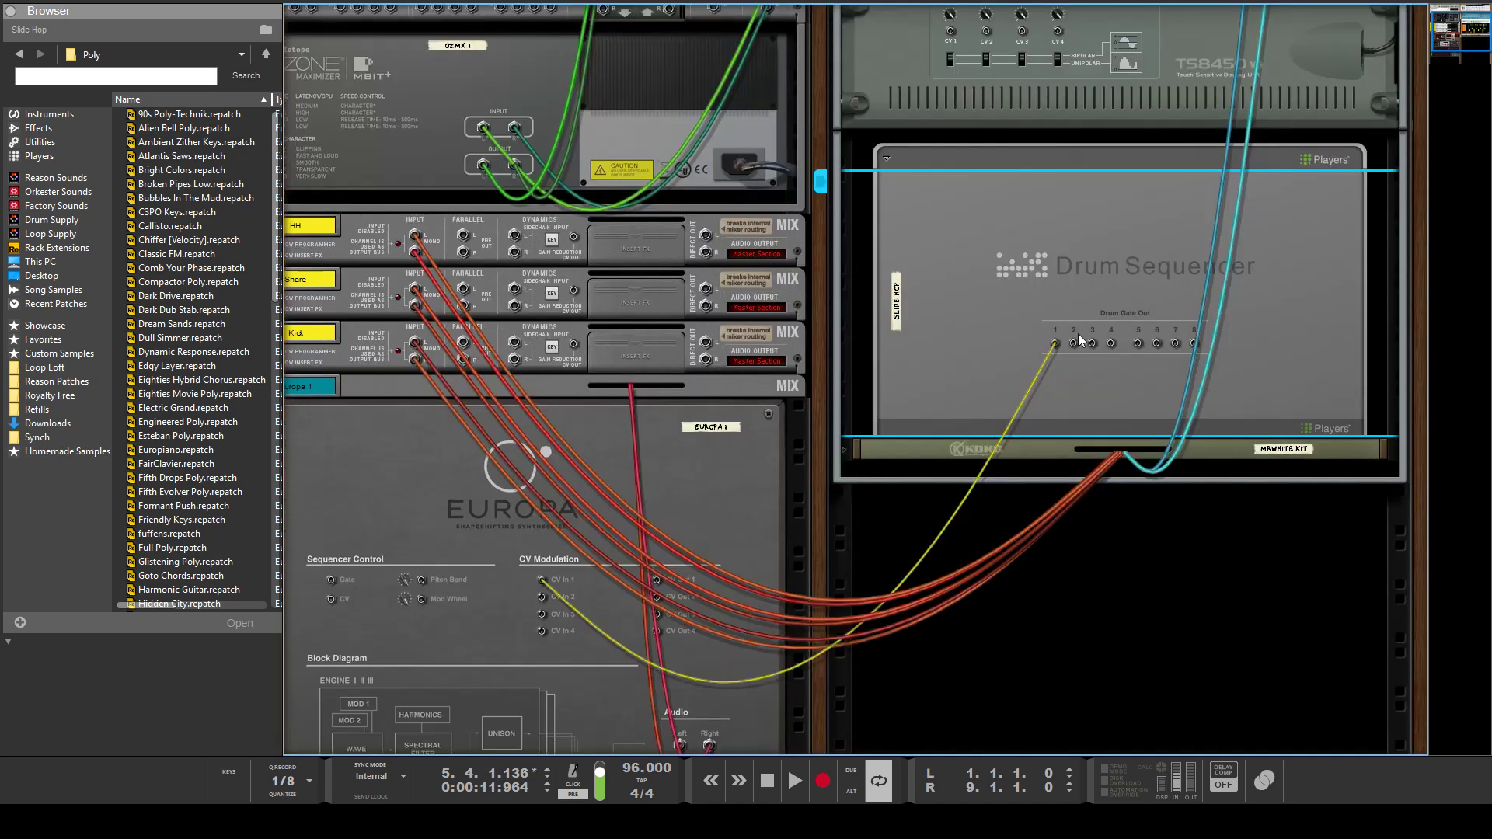
{"action": "left_click", "coordinate": [846, 450]}
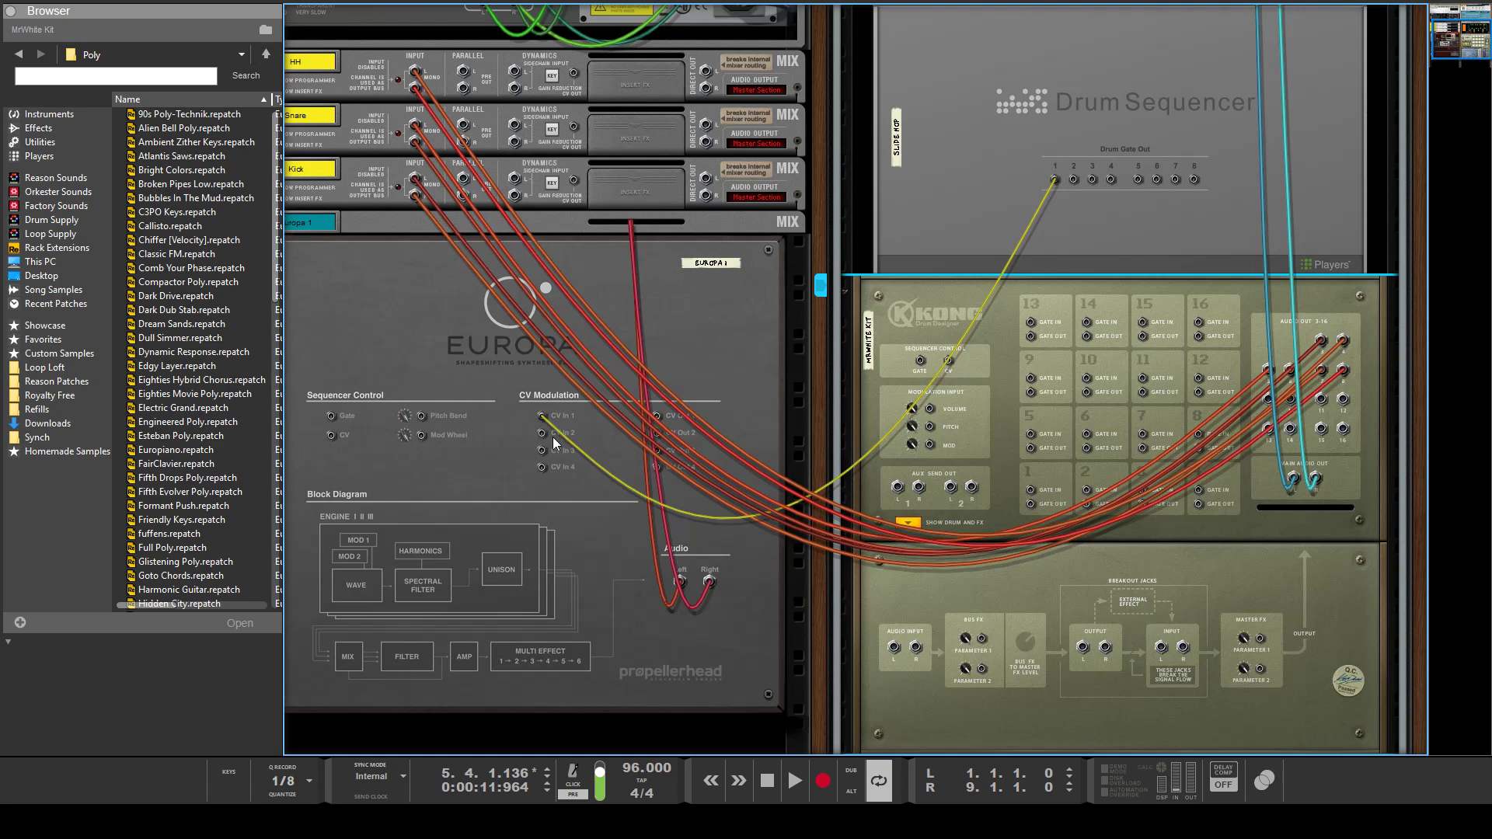
{"action": "left_click_drag", "start_coordinate": [541, 416], "coordinate": [1137, 227]}
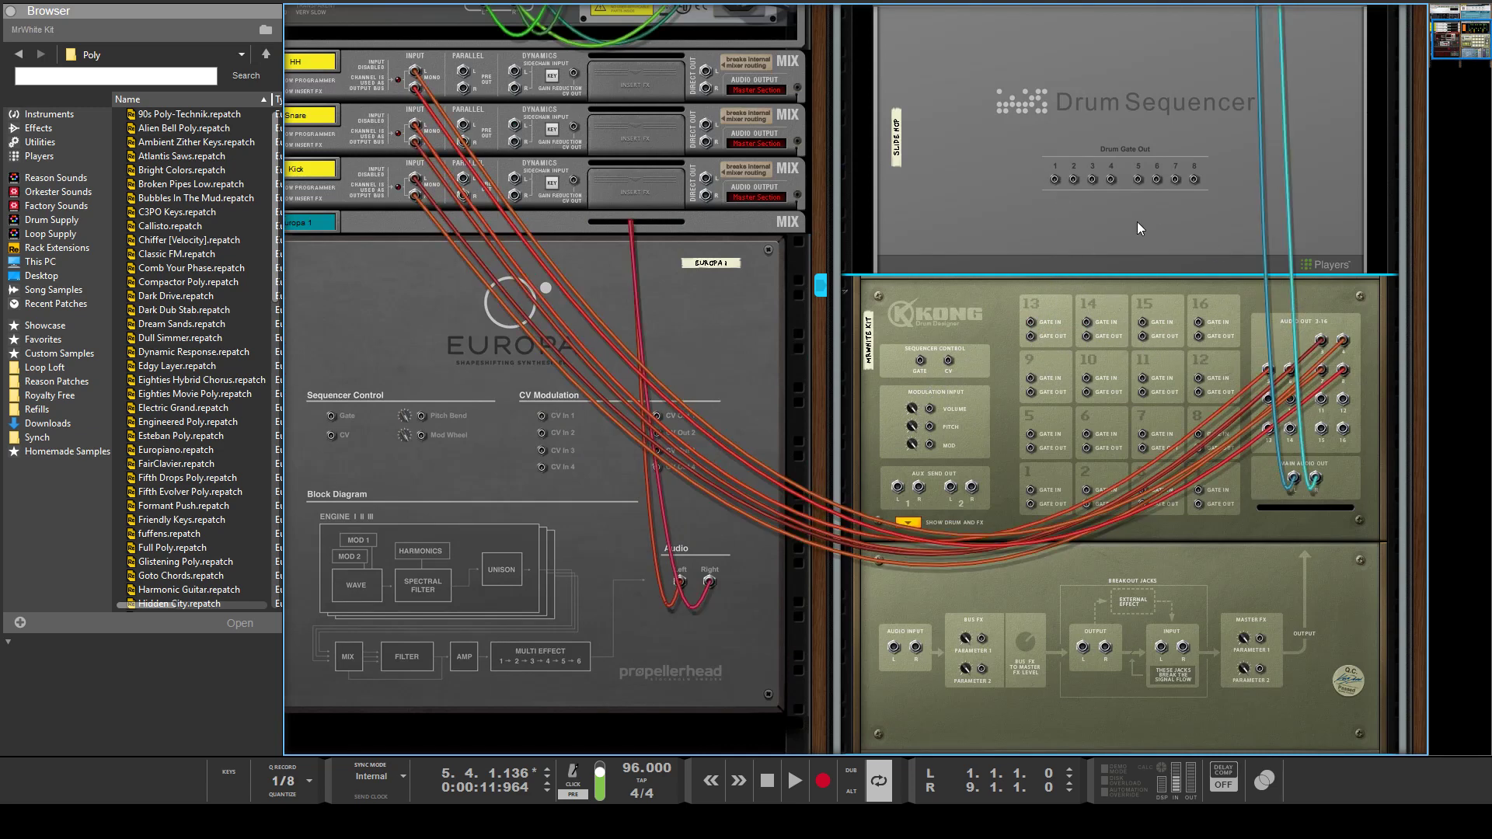
{"action": "key", "text": "Tab"}
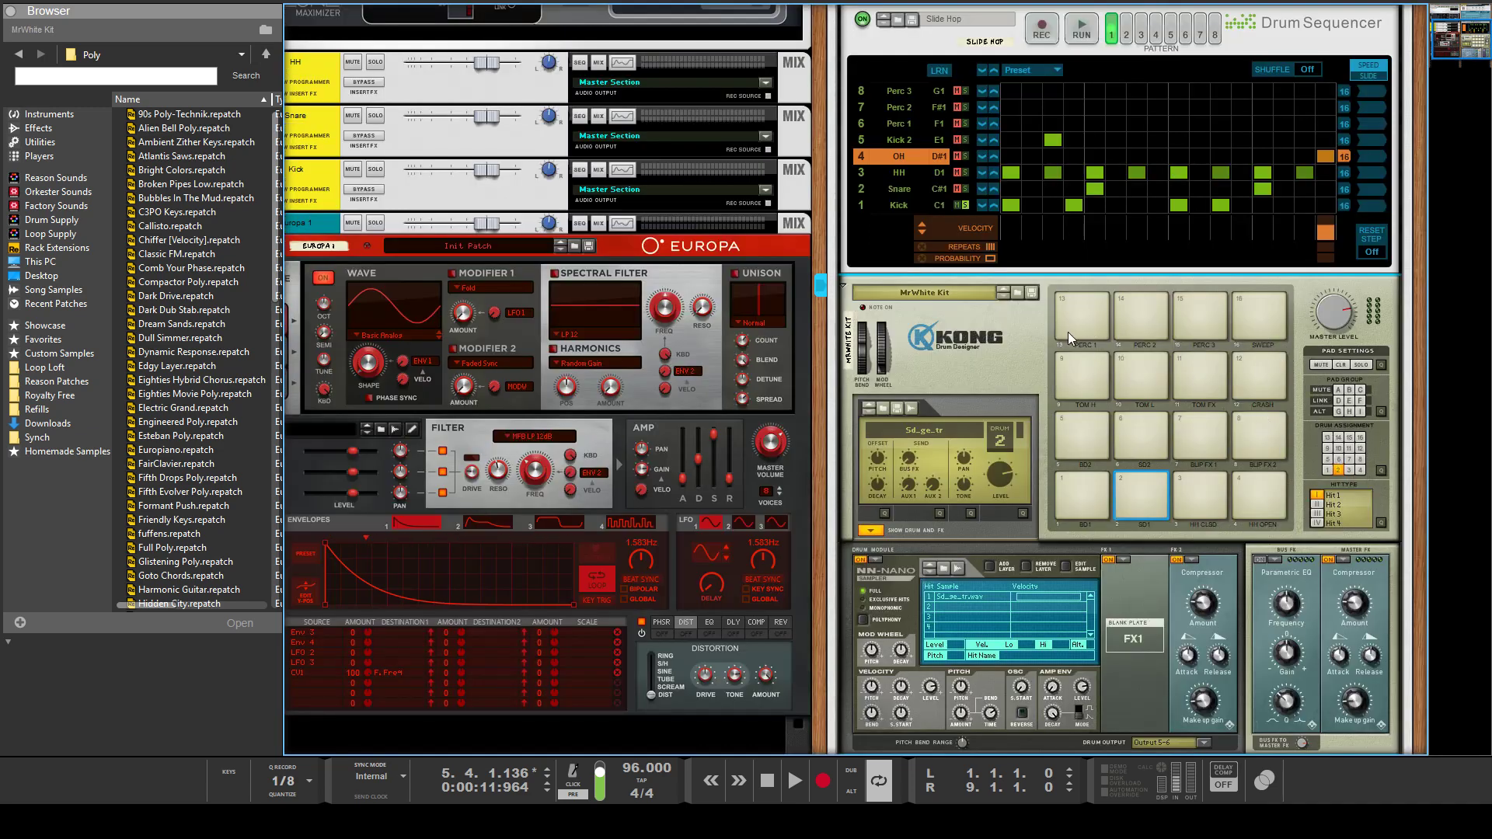
- Turn off solo on the Kick lane in the Drum Sequencer
{"action": "scroll", "coordinate": [1068, 332], "scroll_direction": "down", "scroll_amount": 4}
{"action": "scroll", "coordinate": [675, 571], "scroll_direction": "up", "scroll_amount": 8}
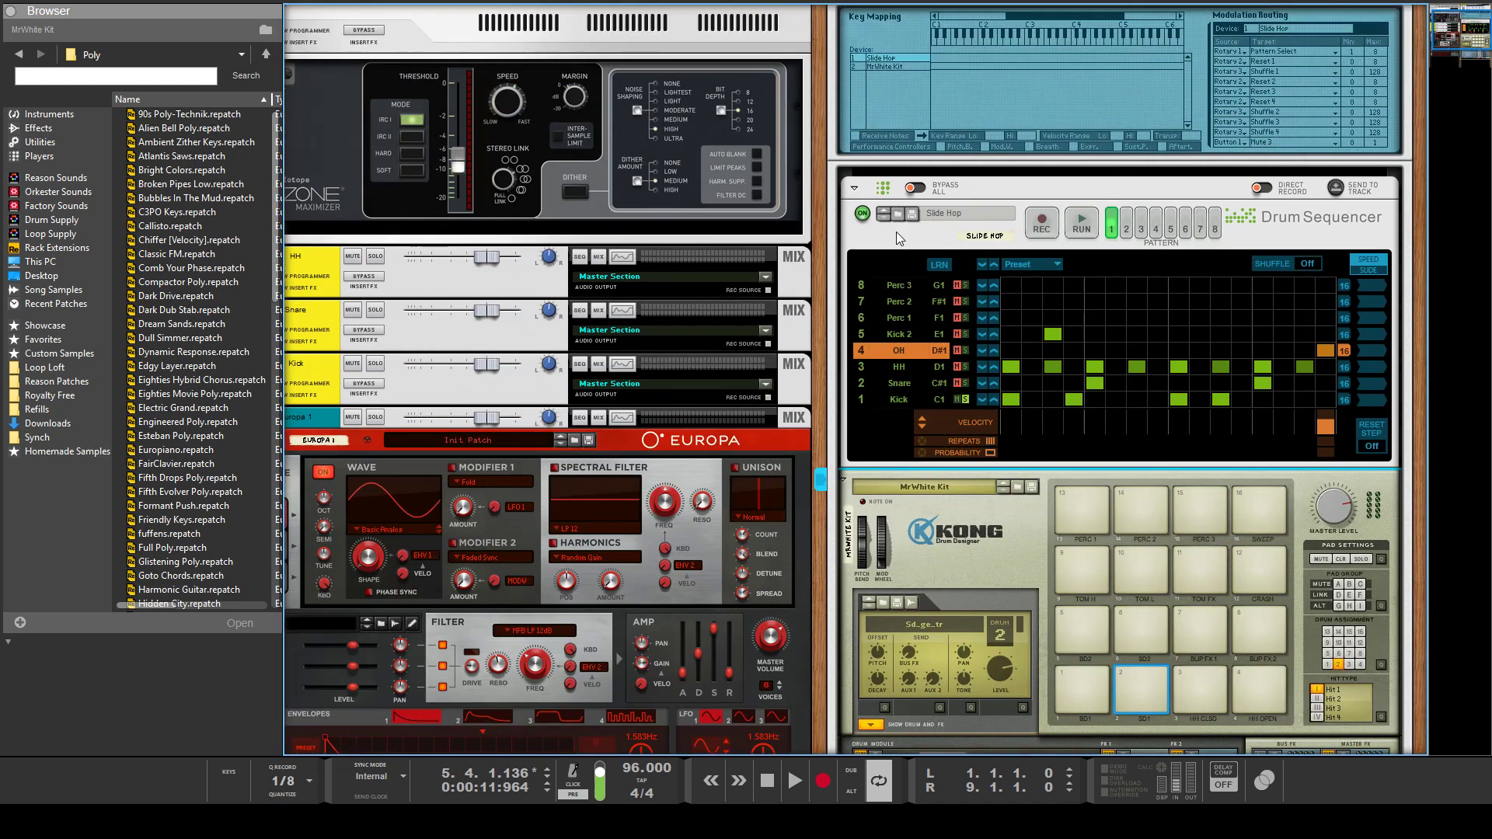
{"action": "scroll", "coordinate": [796, 557], "scroll_direction": "up", "scroll_amount": 3}
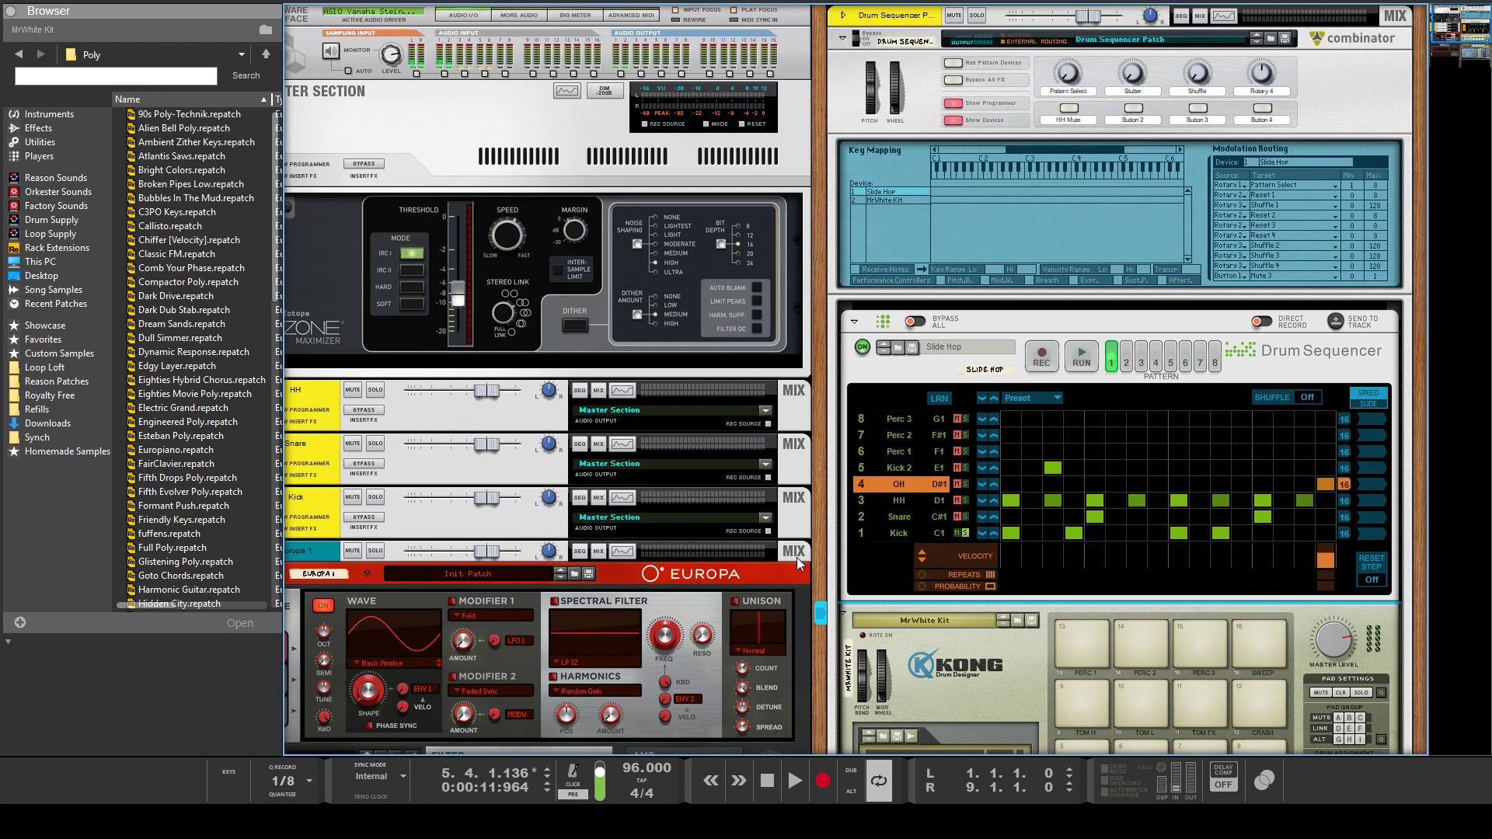
{"action": "left_click", "coordinate": [967, 533]}
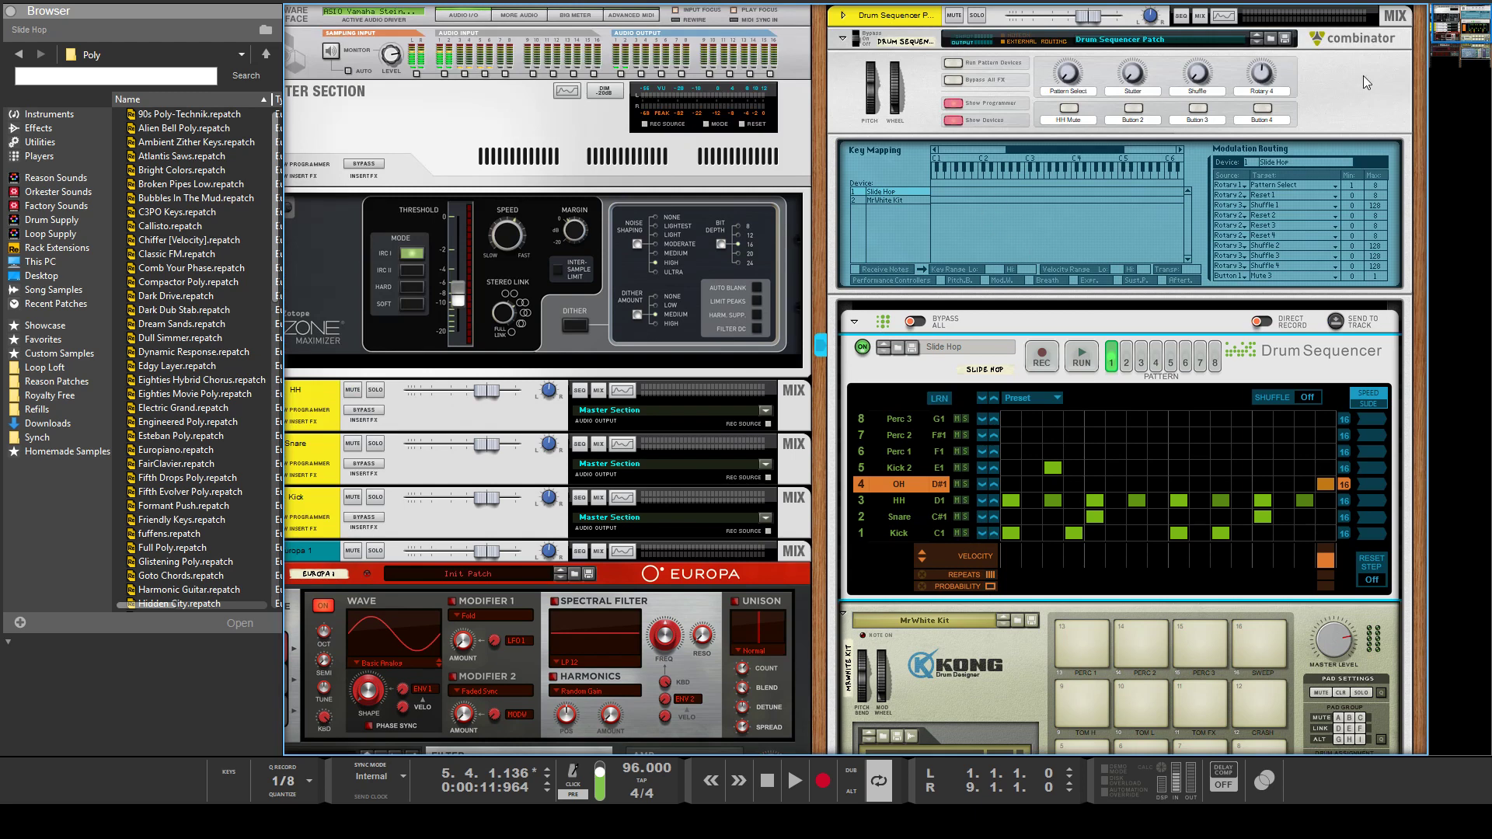
{"action": "left_click_drag", "start_coordinate": [1350, 189], "coordinate": [1350, 183]}
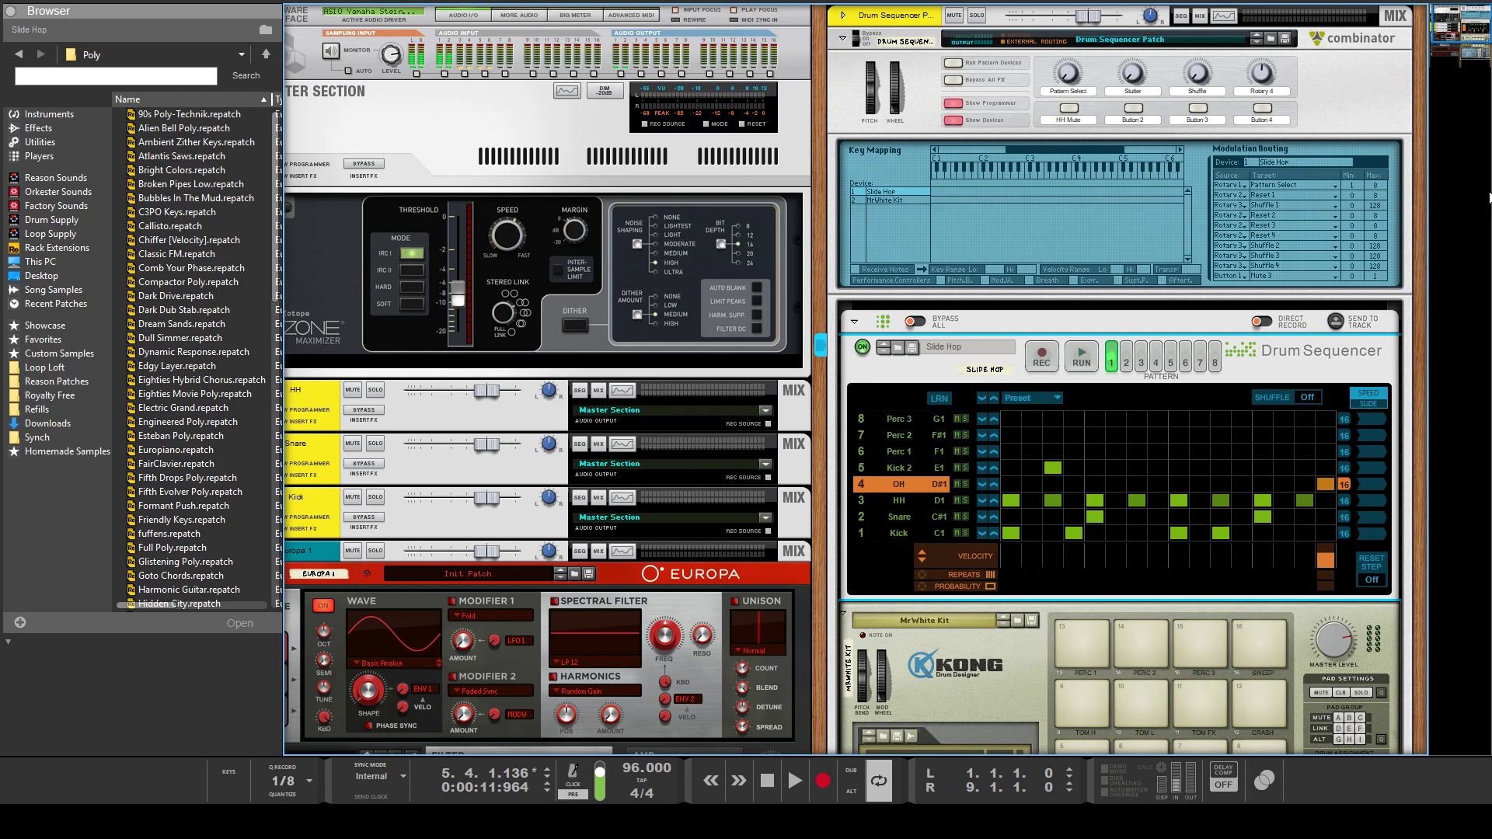